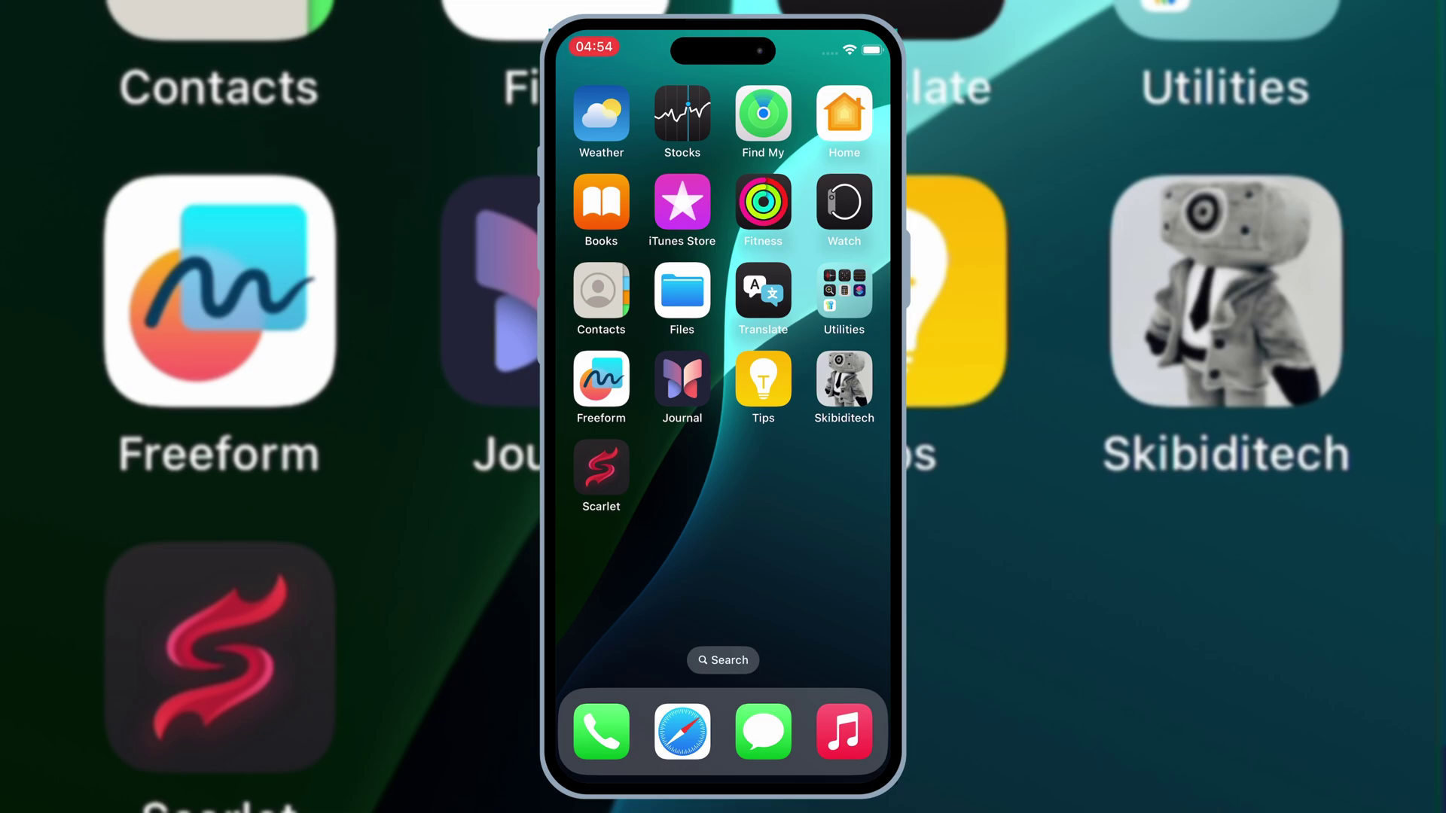
Launch Scarlet, dismiss the untrusted developer alert and go to Settings
click(601, 467)
click(722, 486)
drag(633, 452, 859, 451)
click(763, 554)
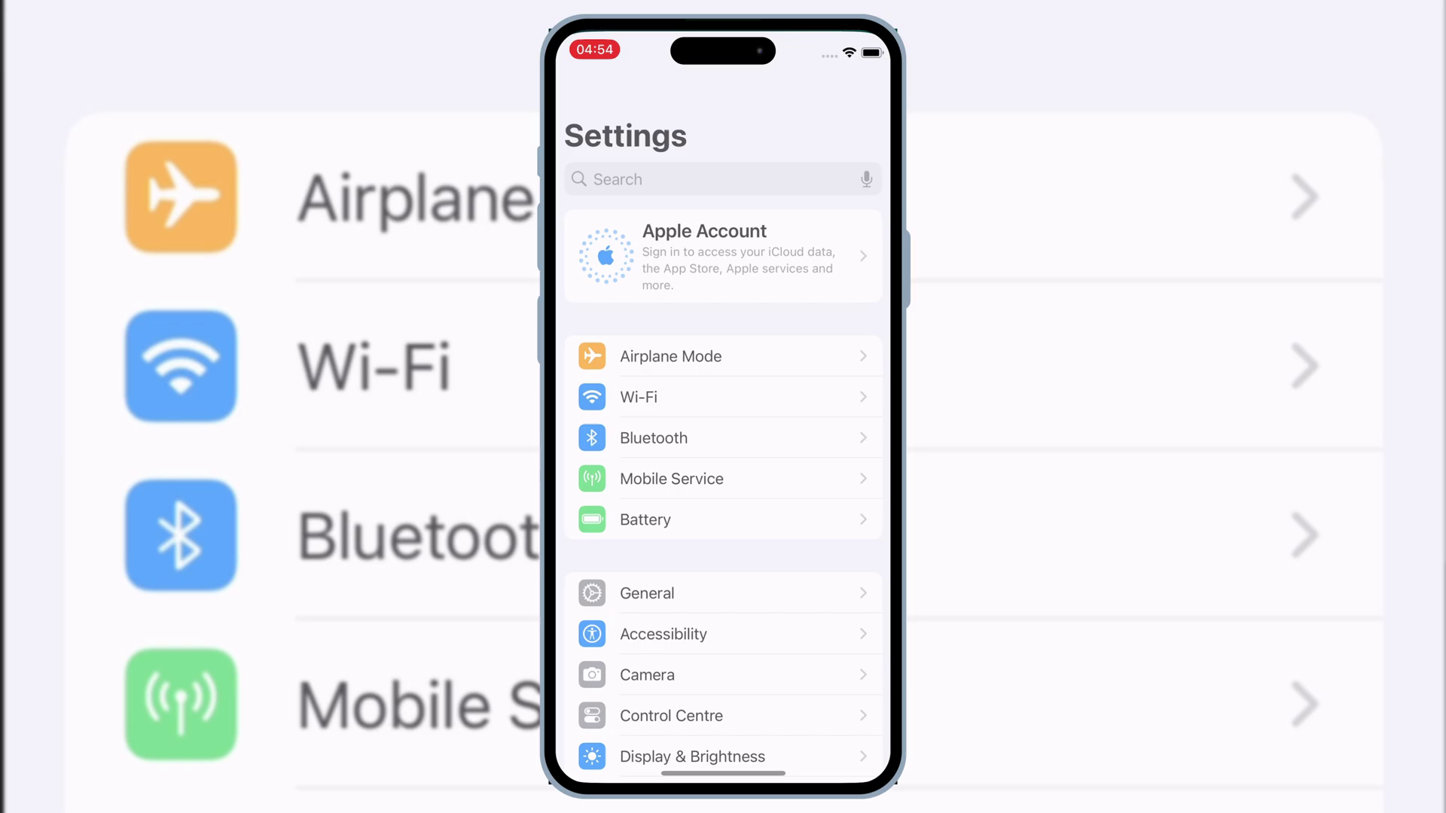
Under General > VPN & Device Management, trust the HDFC Bank Limited enterprise developer
click(646, 591)
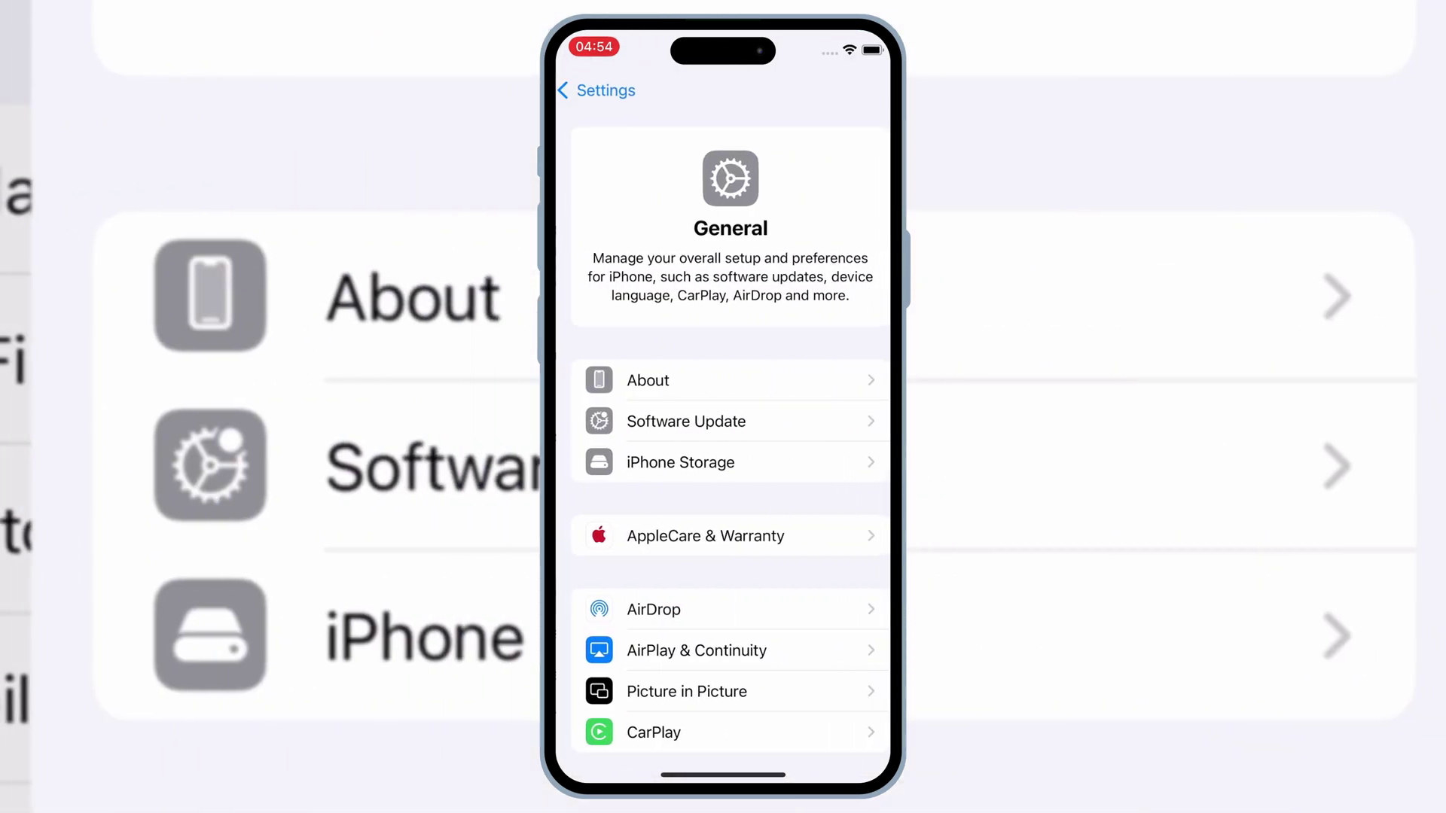
scroll(723, 452, down, 5)
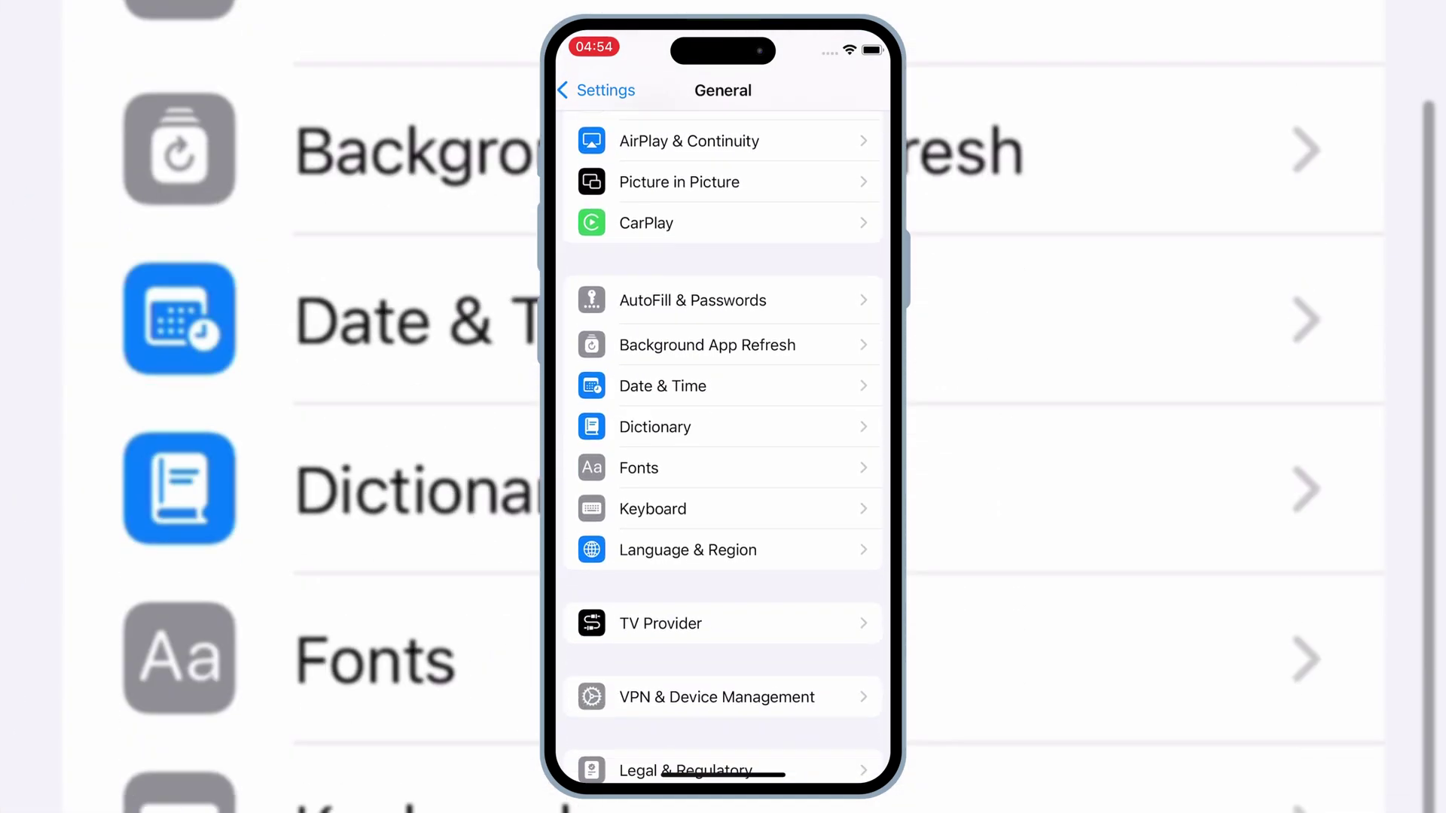
scroll(724, 452, down, 3)
click(711, 500)
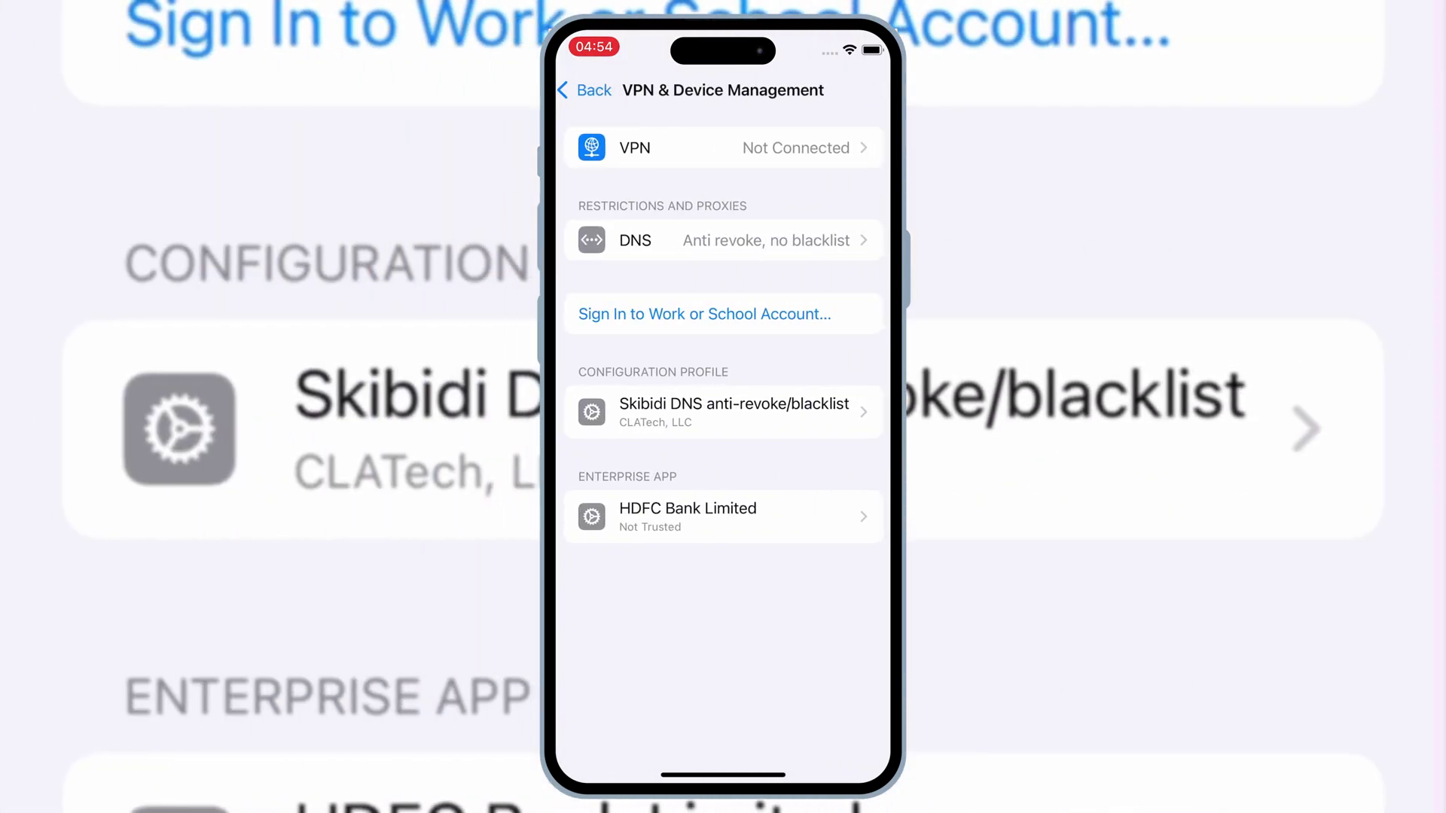
click(723, 517)
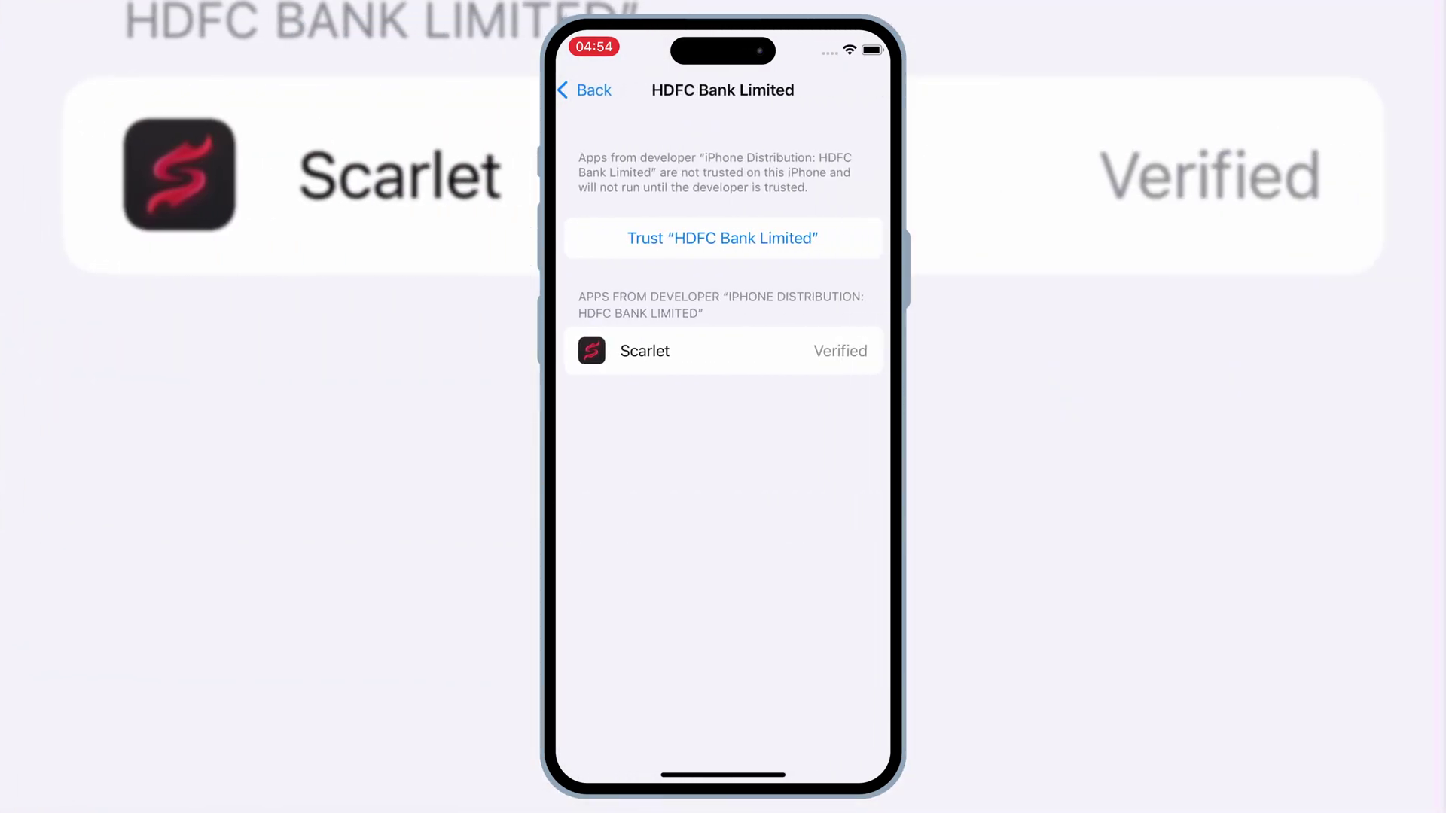
click(723, 237)
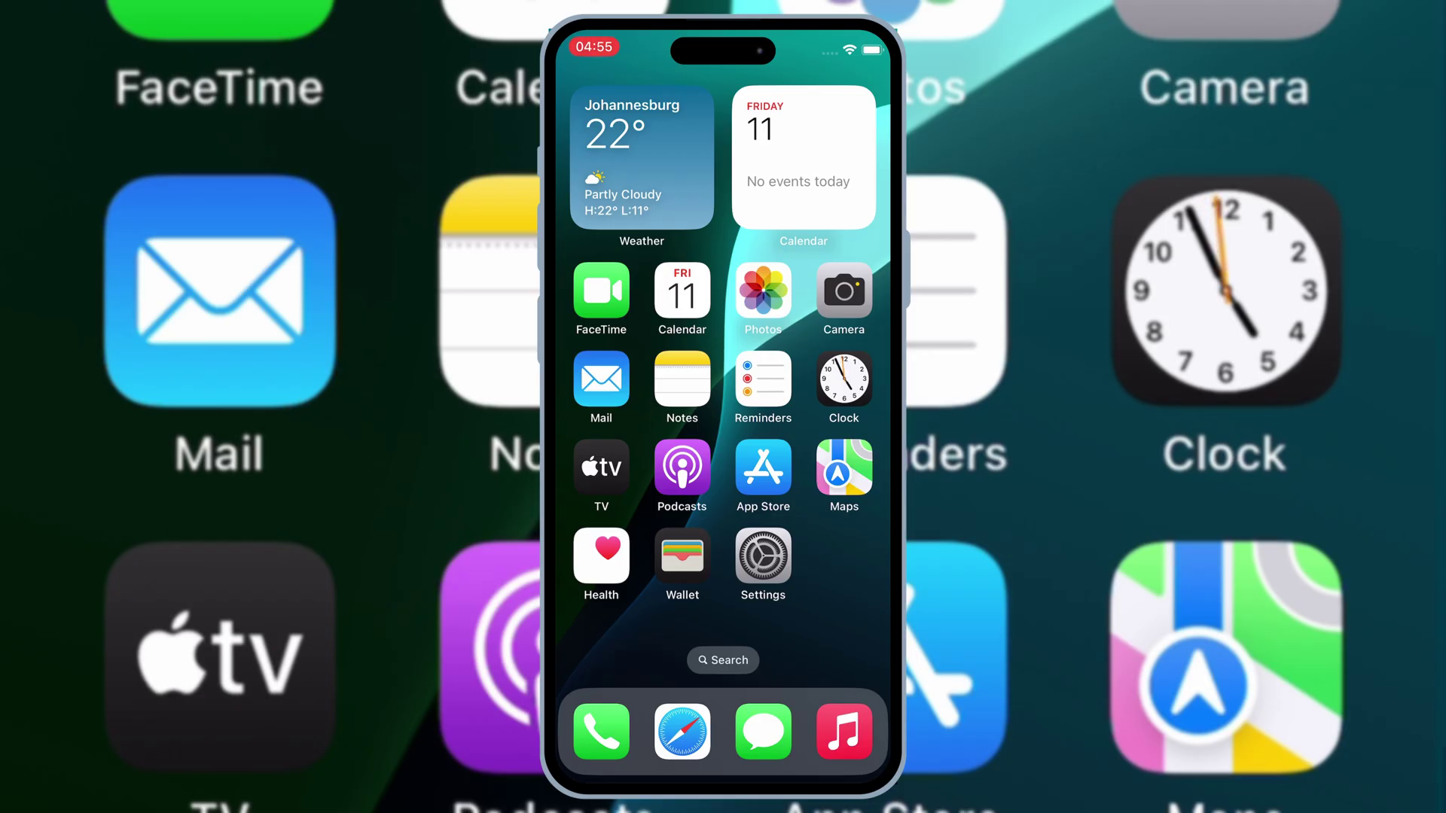
scroll(723, 407, right, 5)
From Skibiditech's Certificates list, get the HDFC Certificate archive cert.zip
click(601, 467)
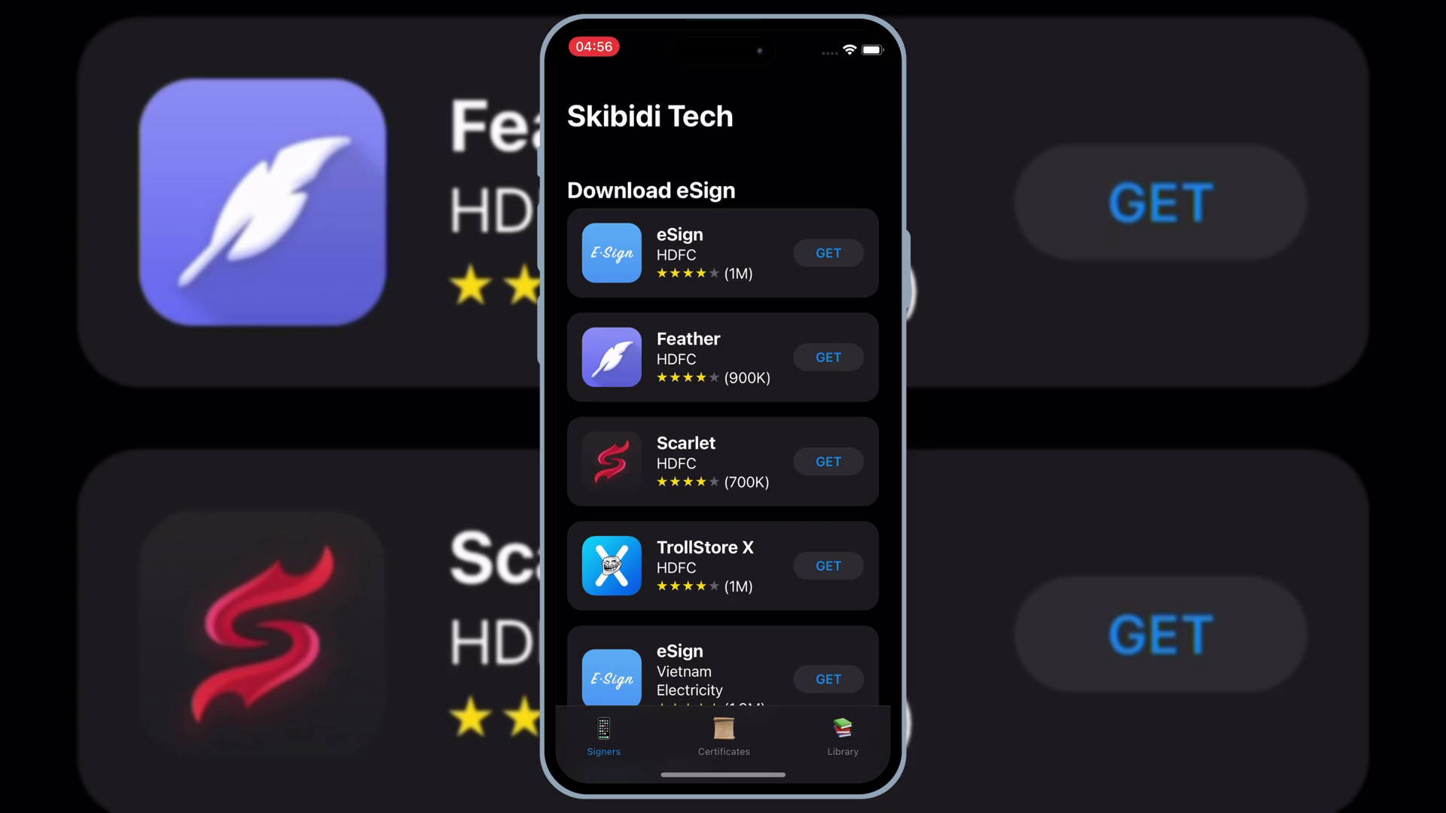
click(723, 737)
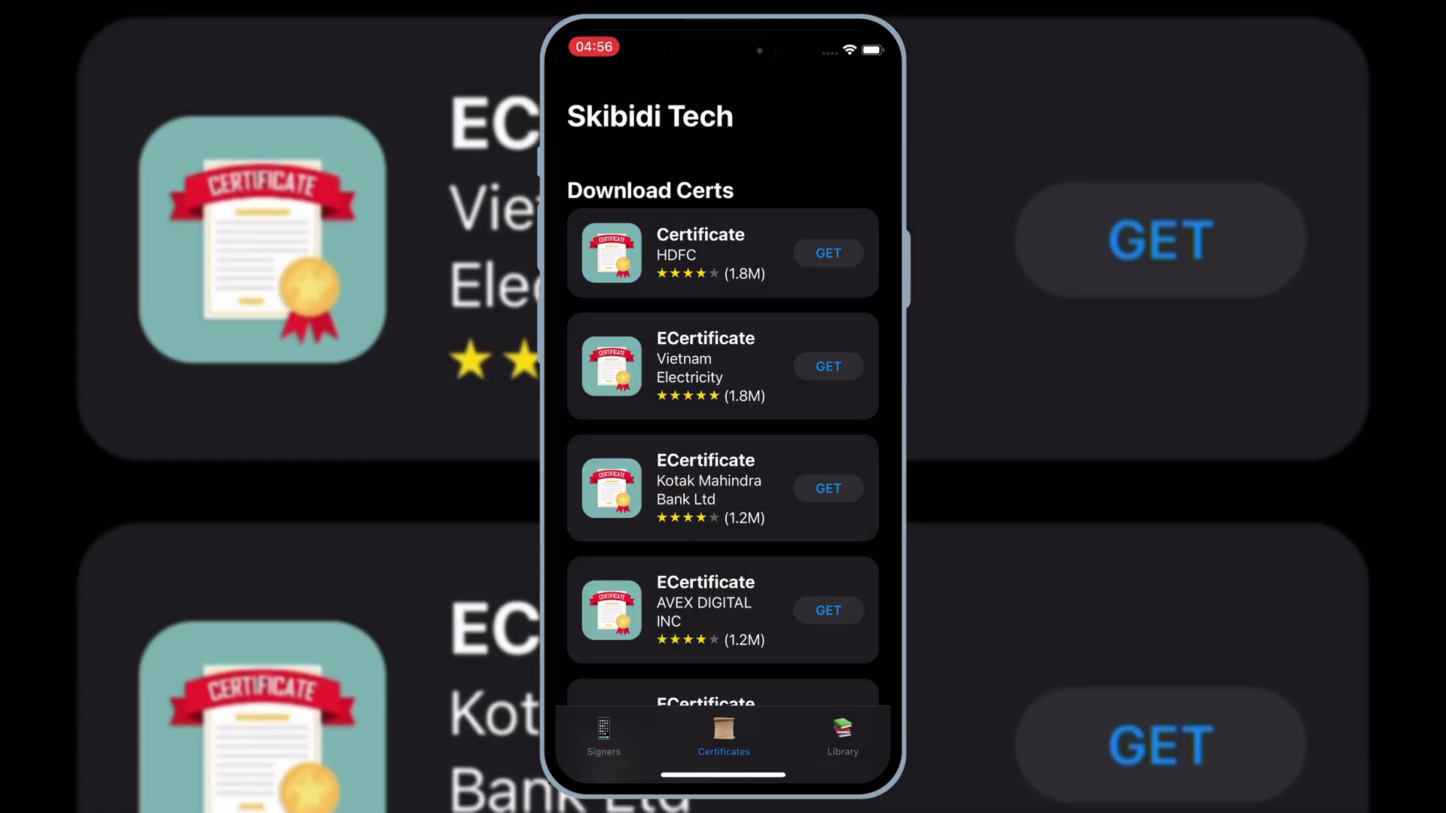
click(827, 253)
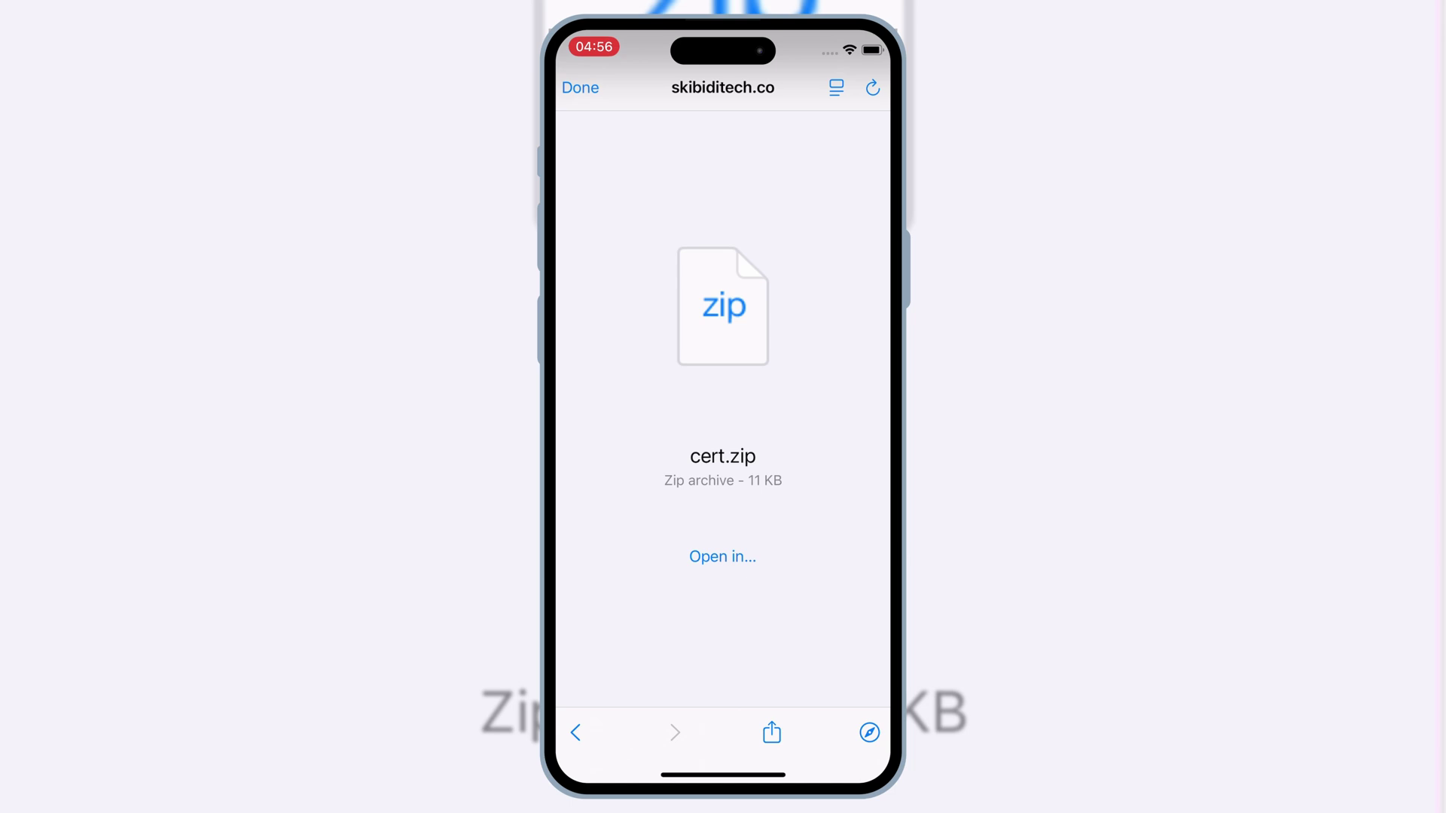
Save cert.zip to On My iPhone through the share sheet's Save to Files
click(722, 556)
click(622, 708)
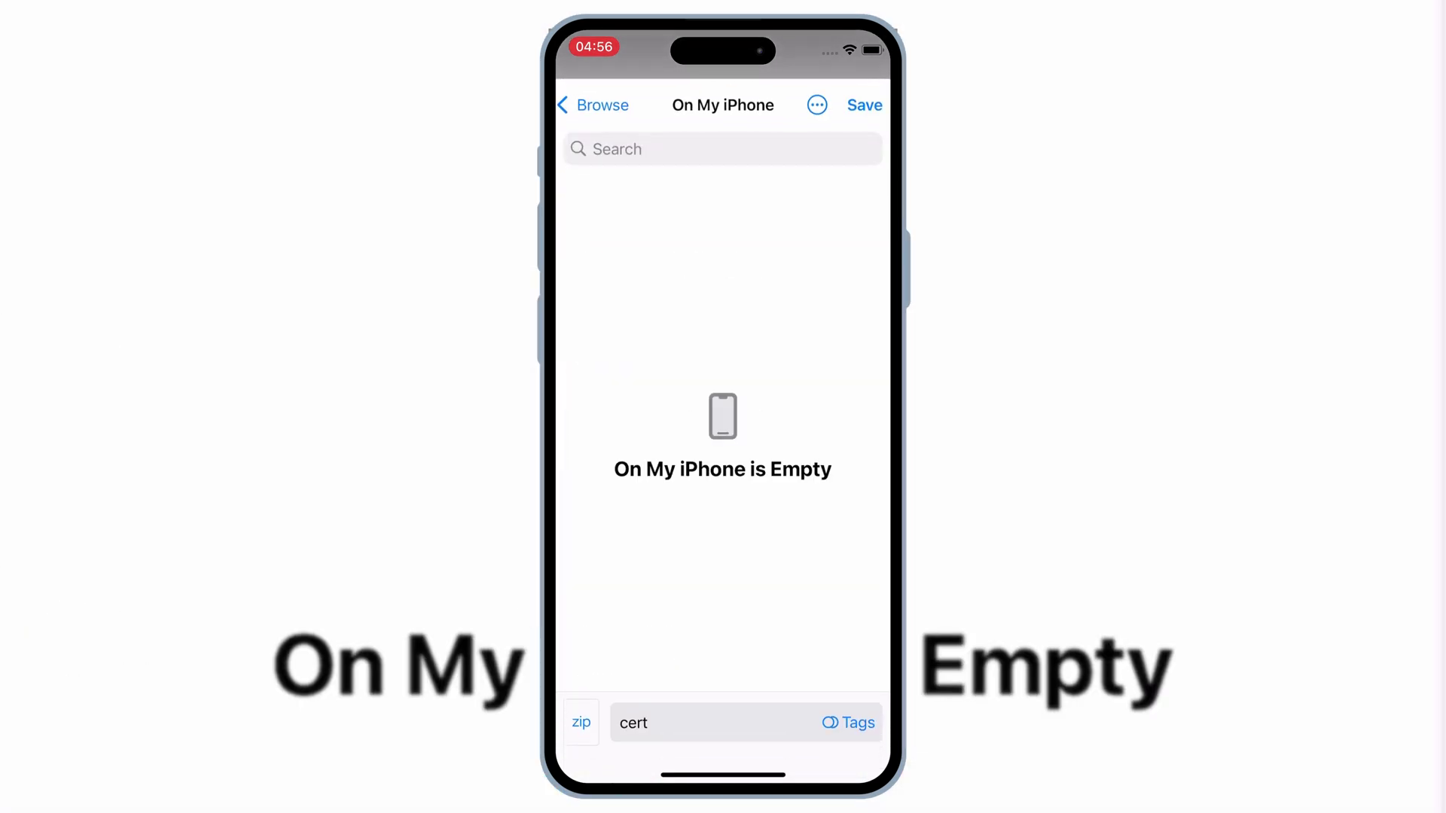
click(864, 104)
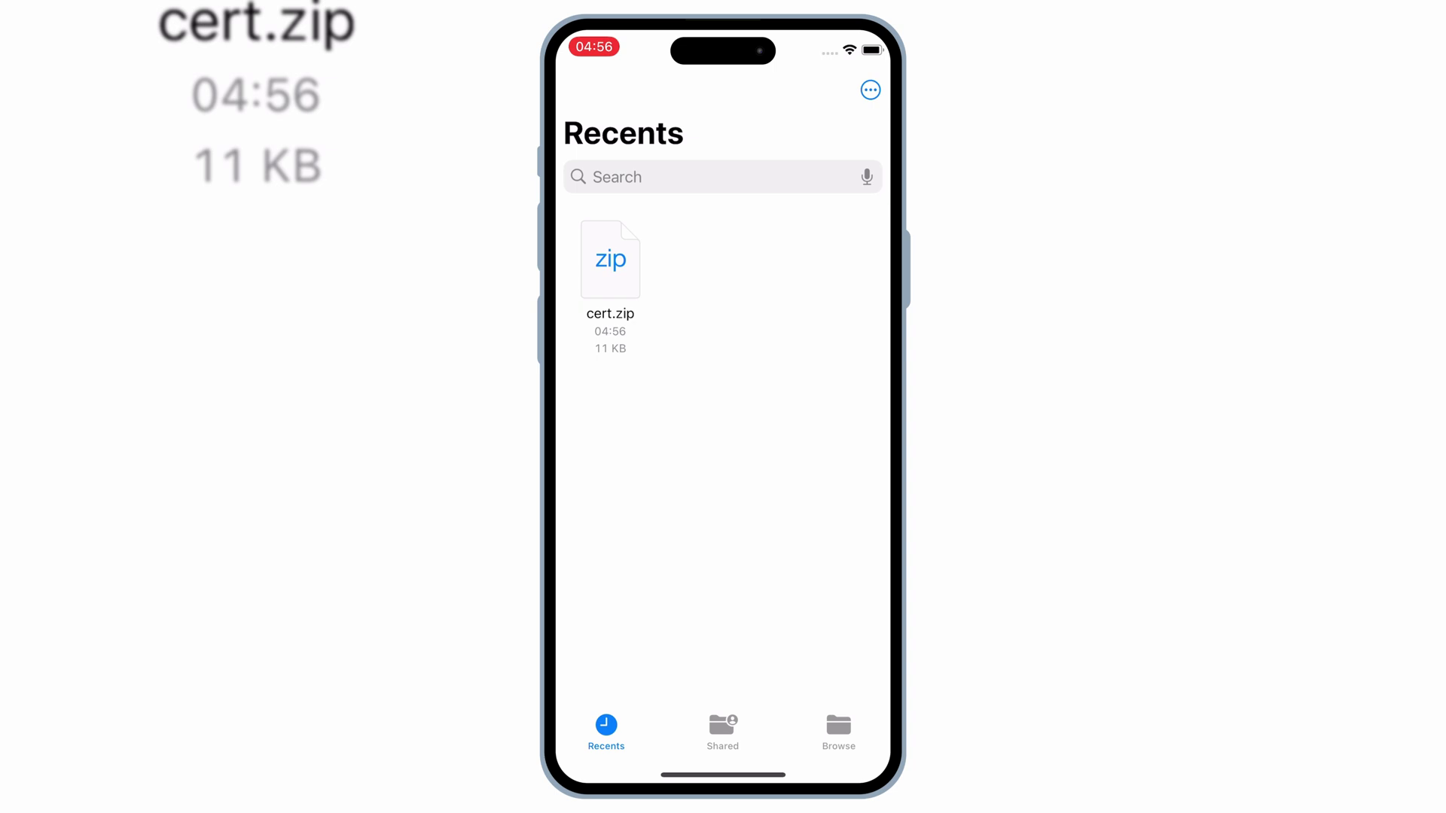
click(838, 732)
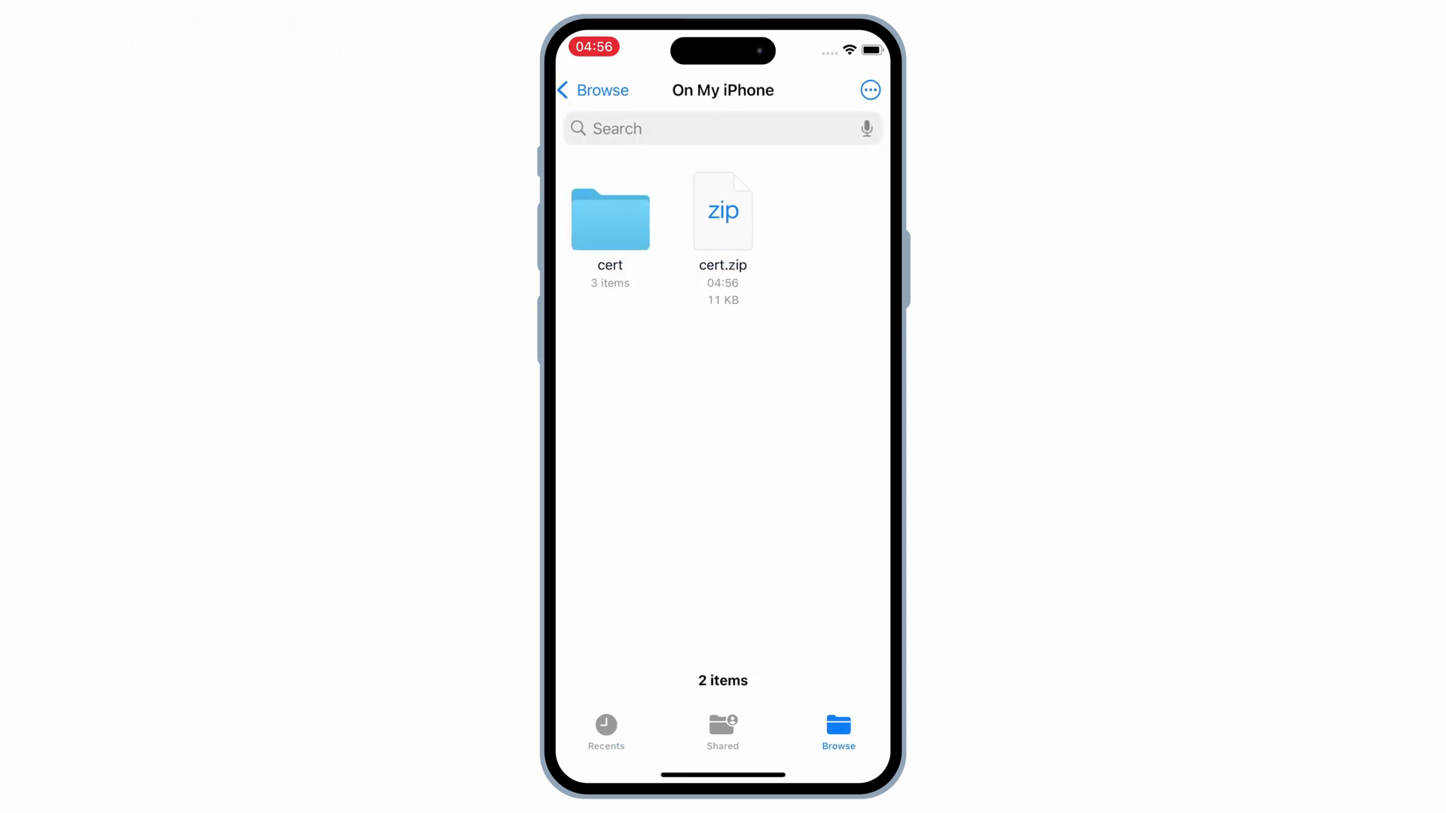
click(610, 221)
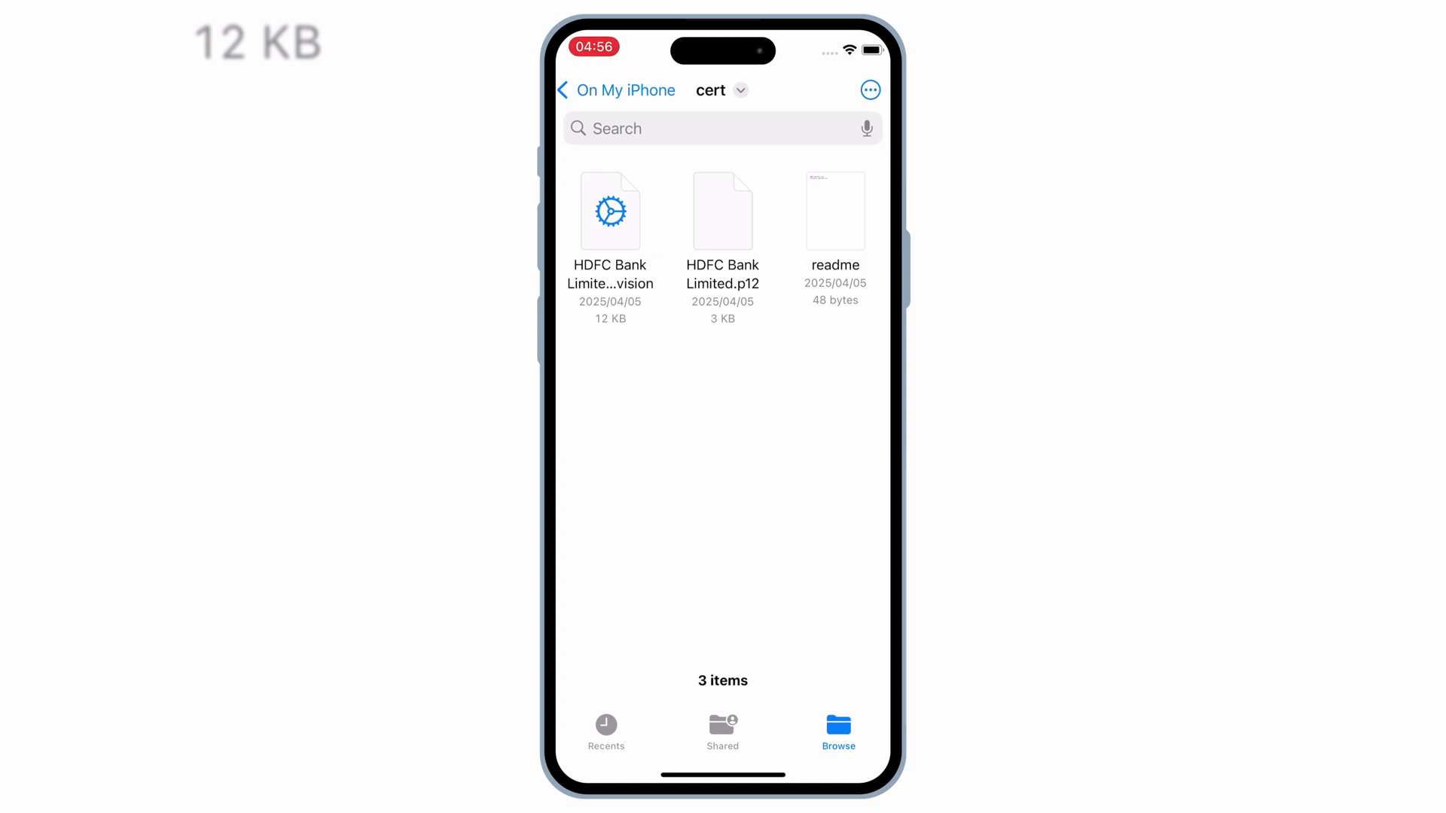
click(834, 220)
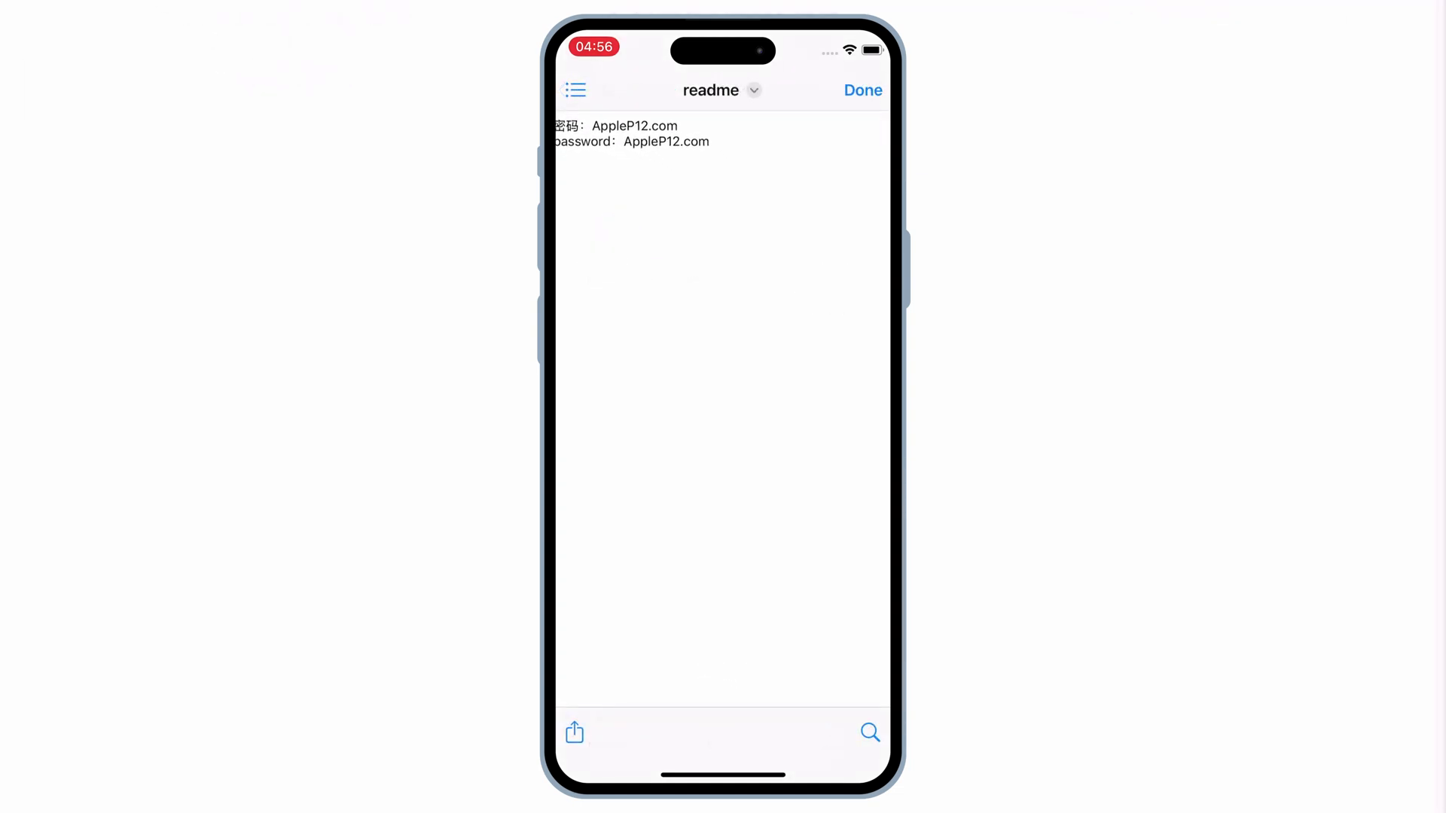
double_click(667, 141)
click(595, 101)
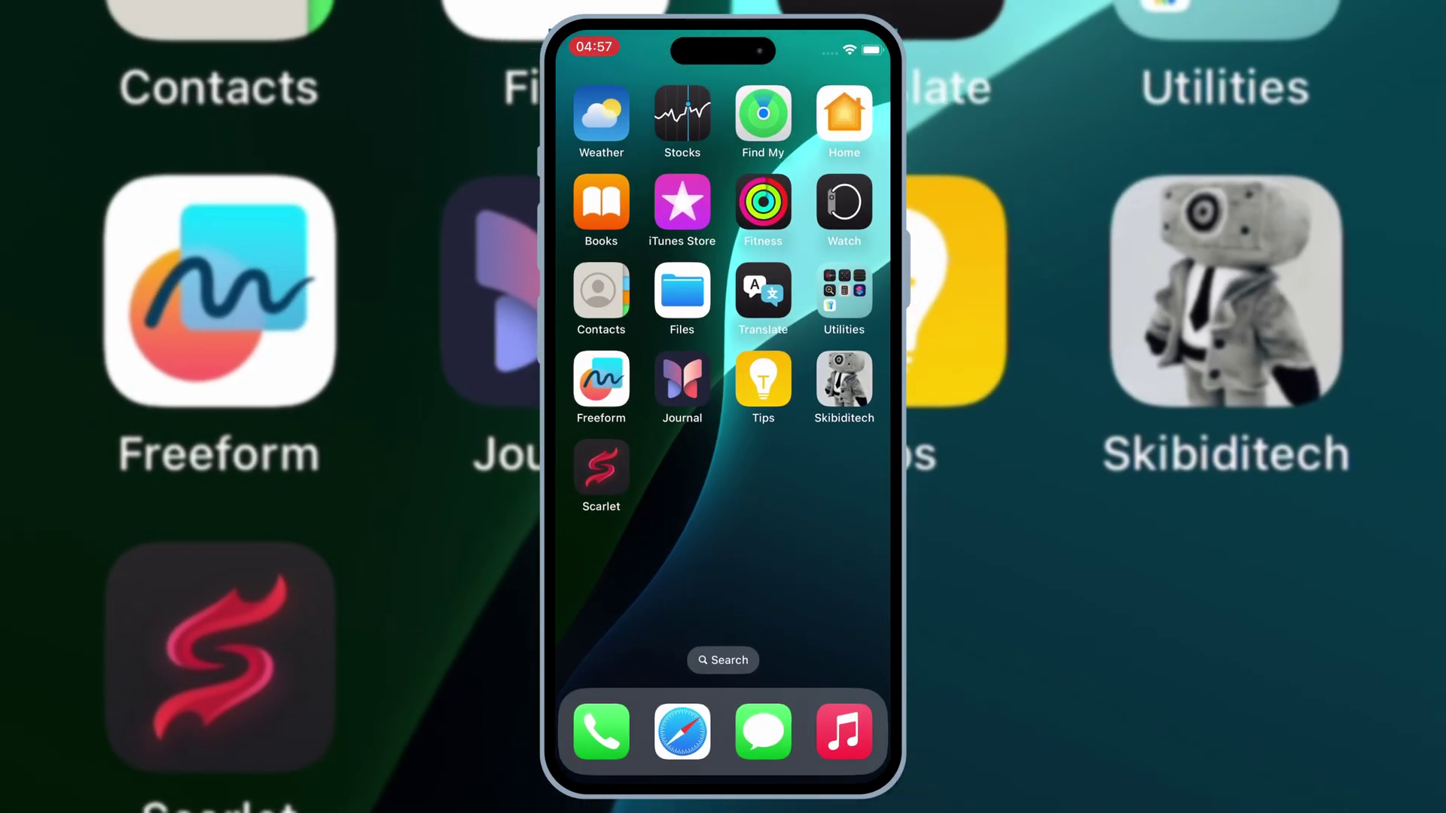
In Scarlet, go to Manage Certs and start Import Cert
click(601, 467)
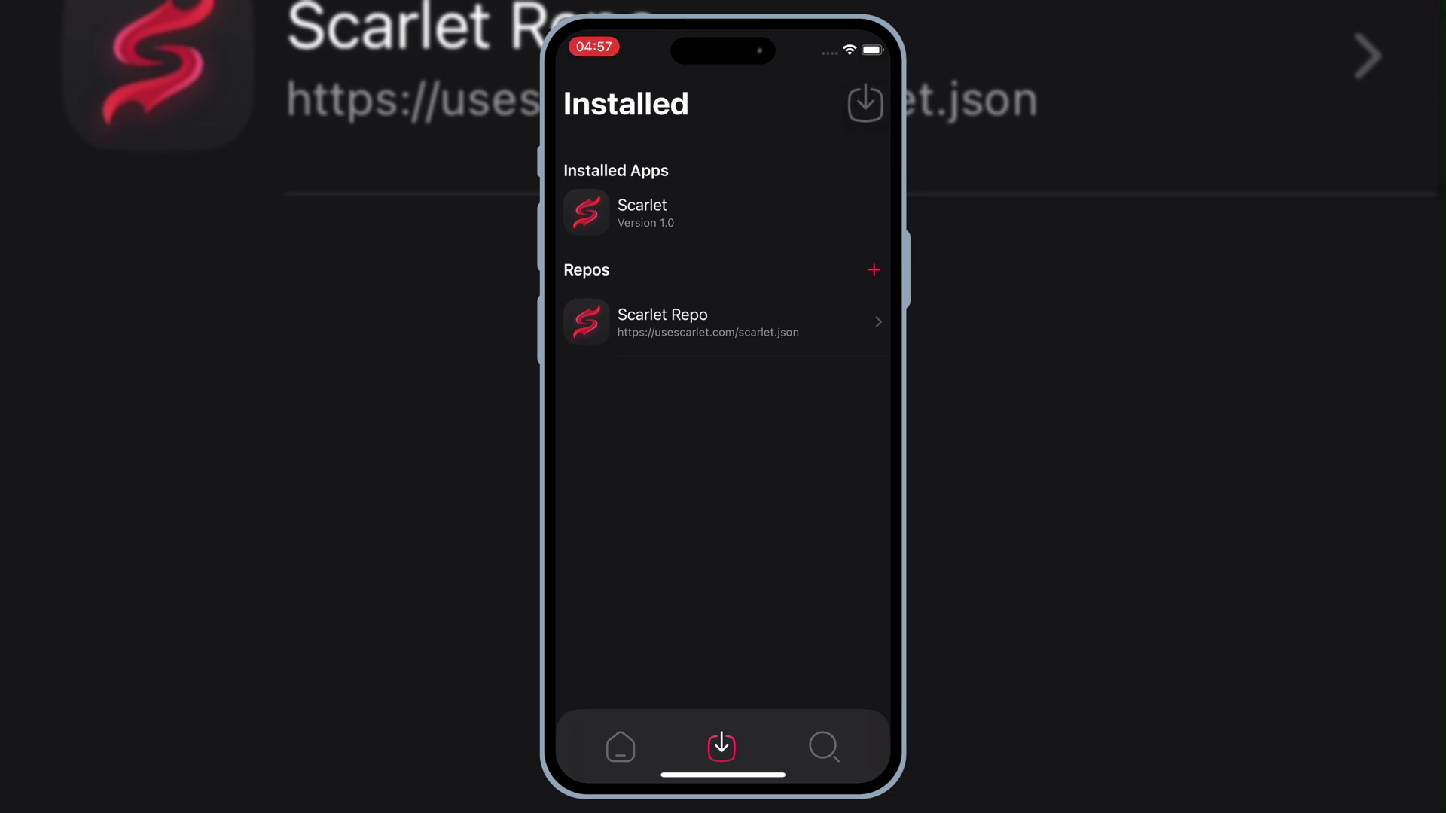
click(863, 104)
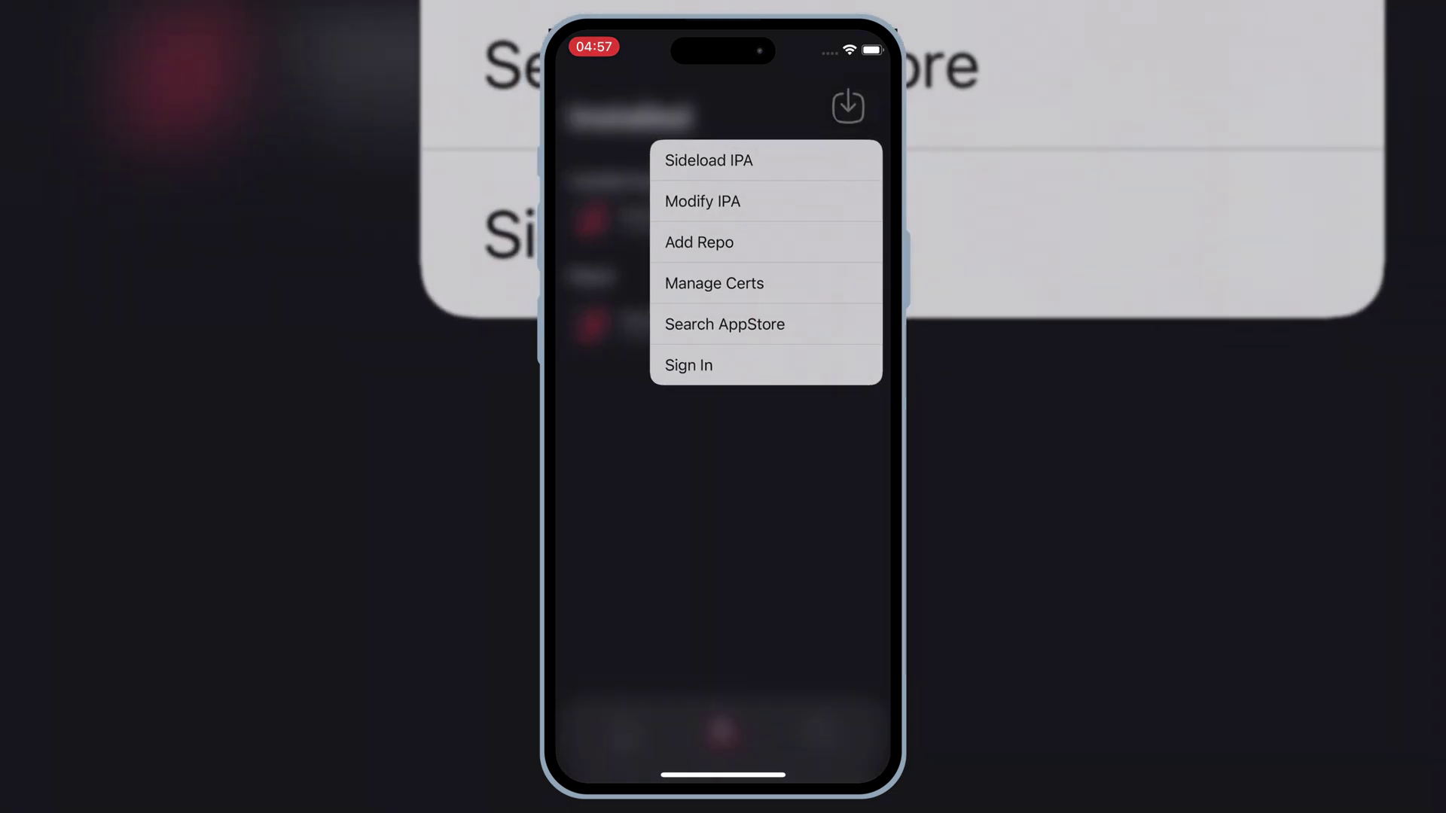
click(715, 284)
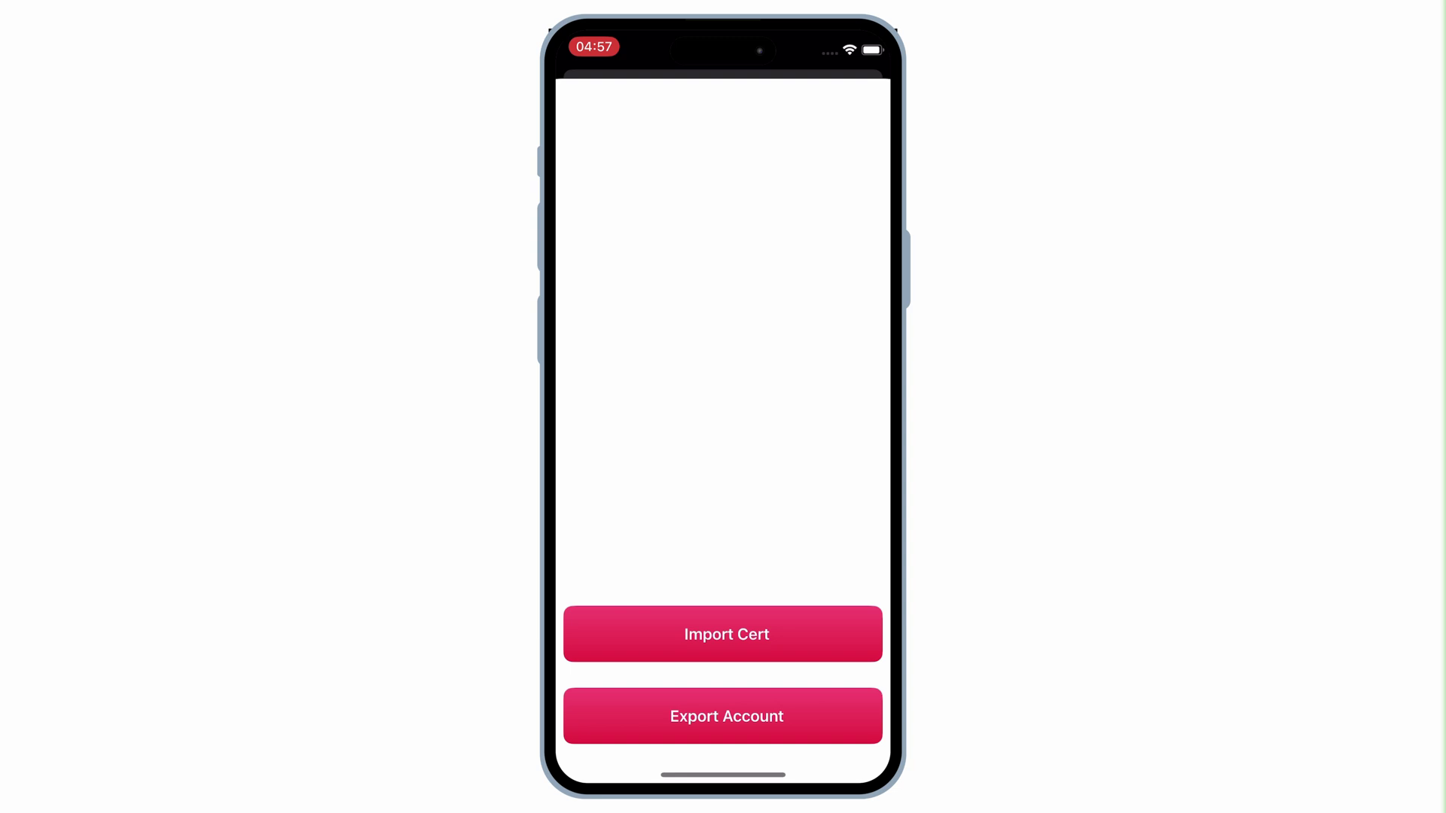
click(723, 634)
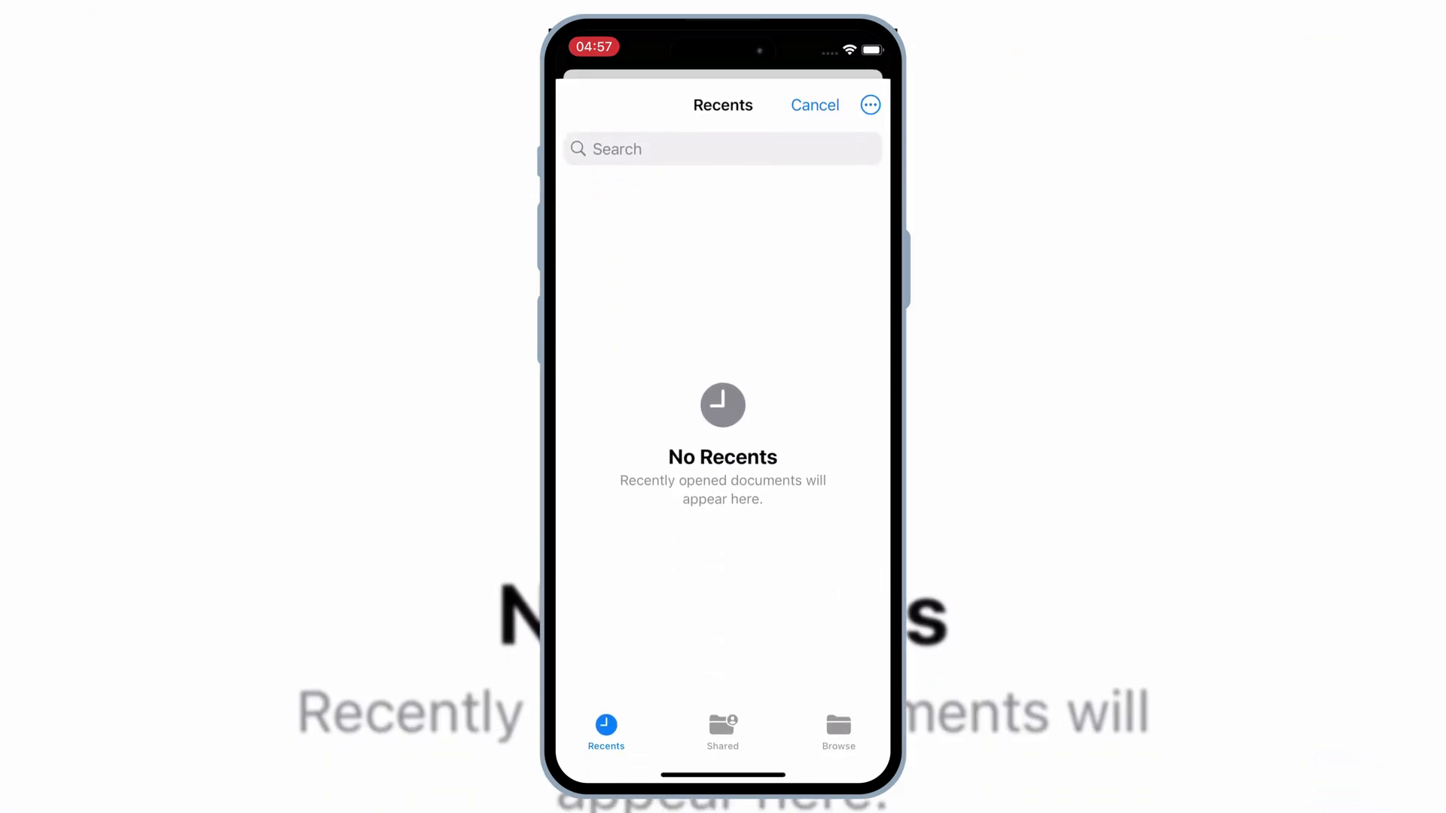
Pick the certificate file from the cert folder on My iPhone and import it with its password
click(836, 702)
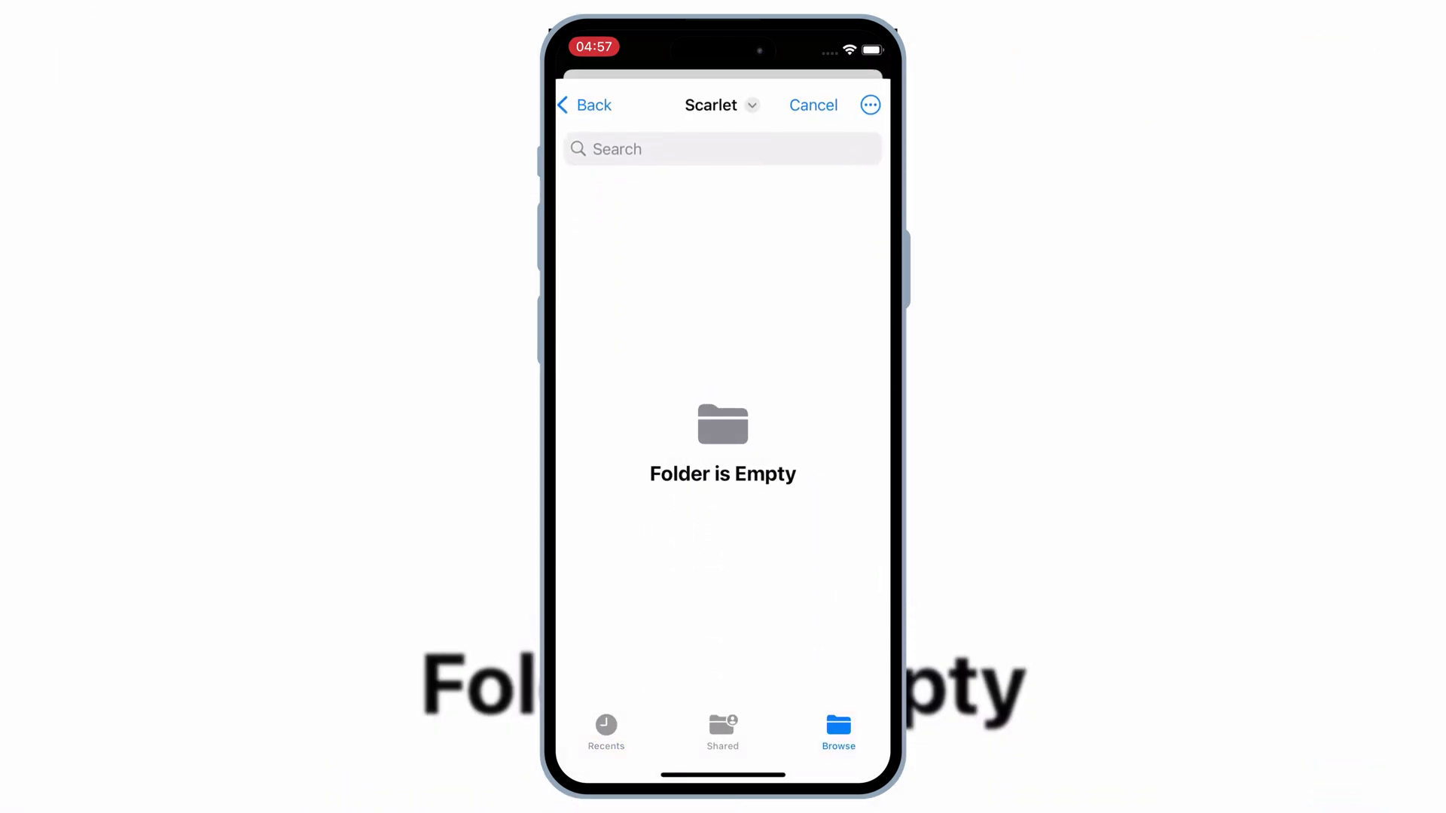
click(586, 104)
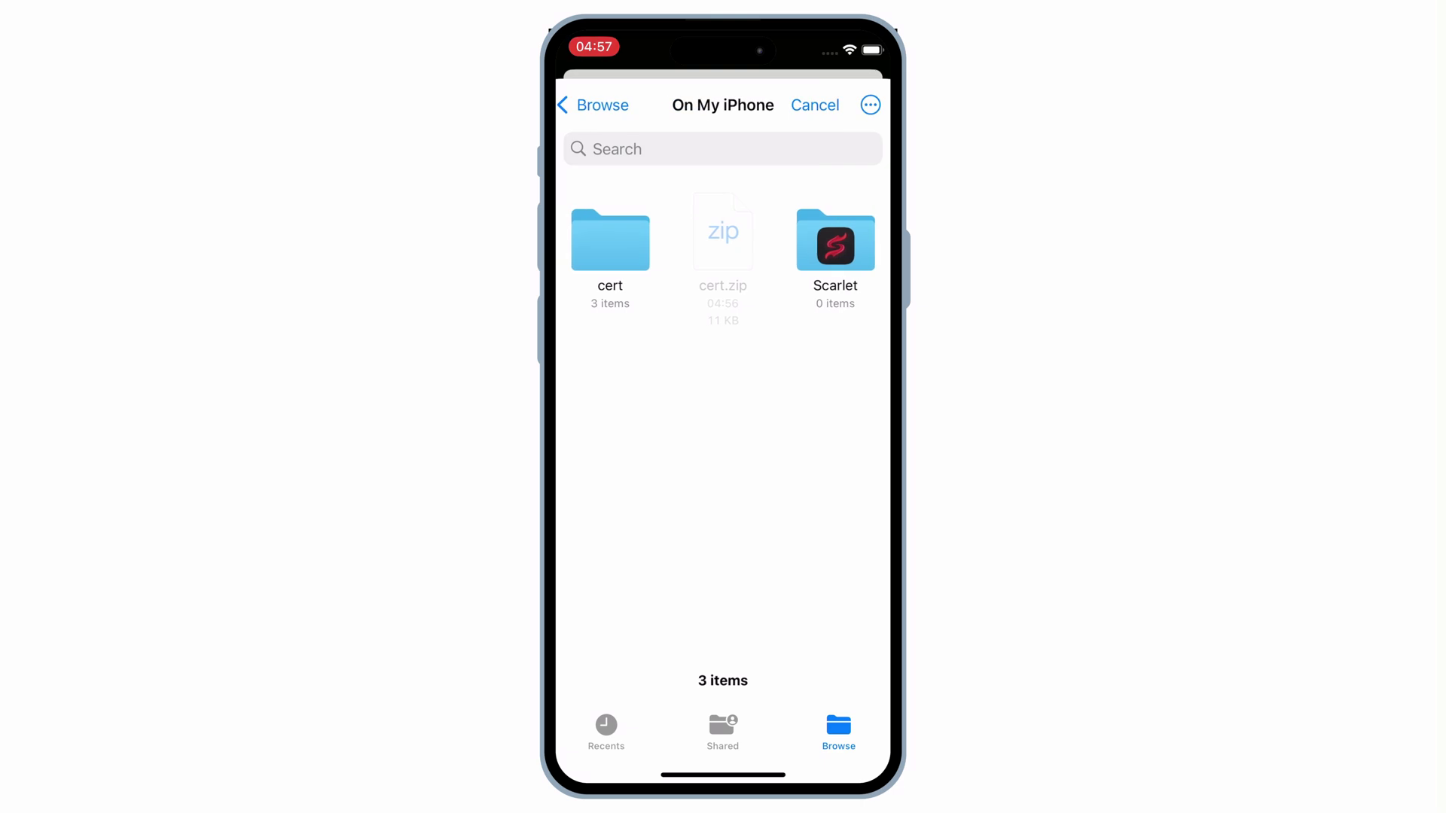
click(610, 240)
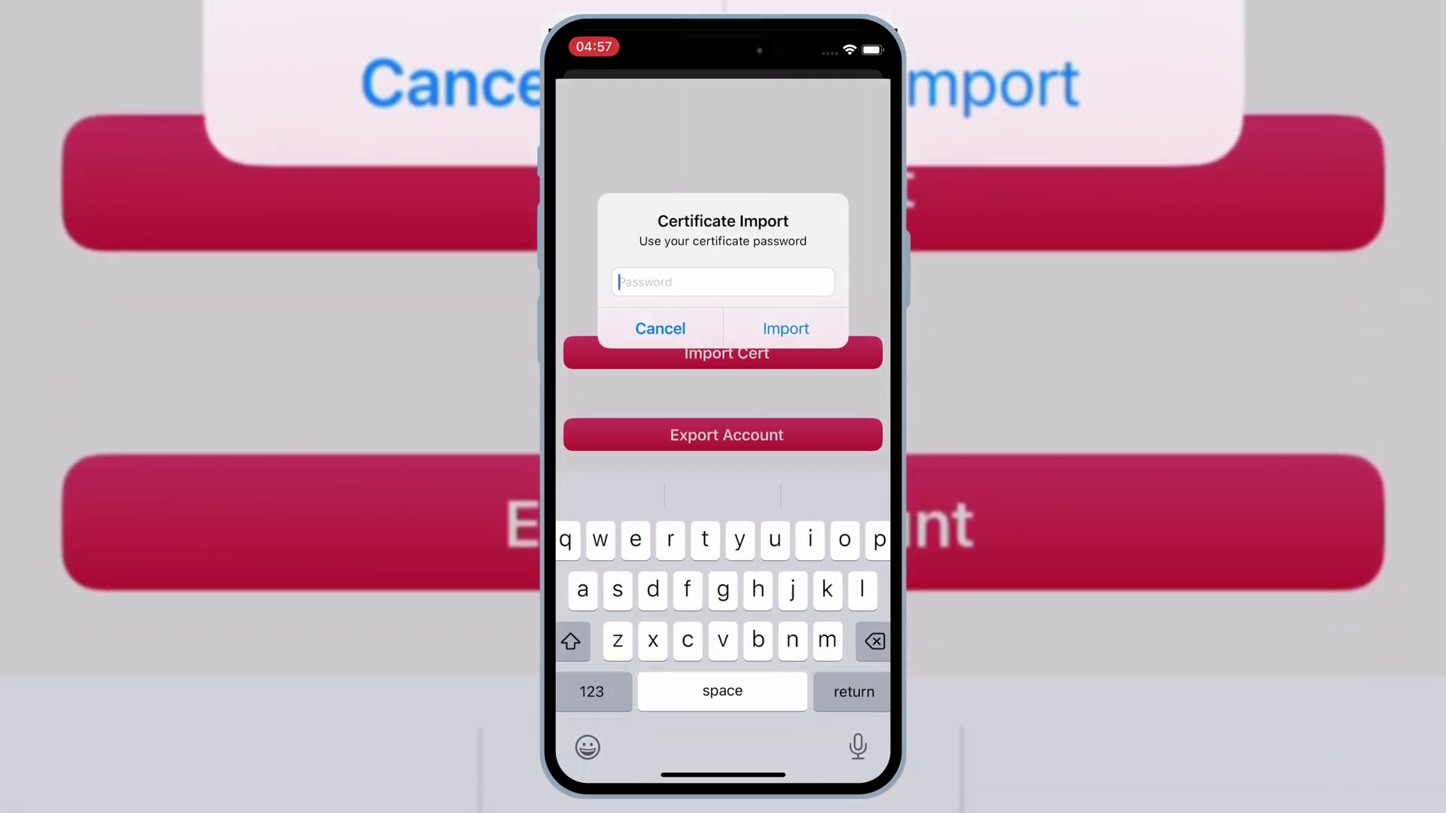
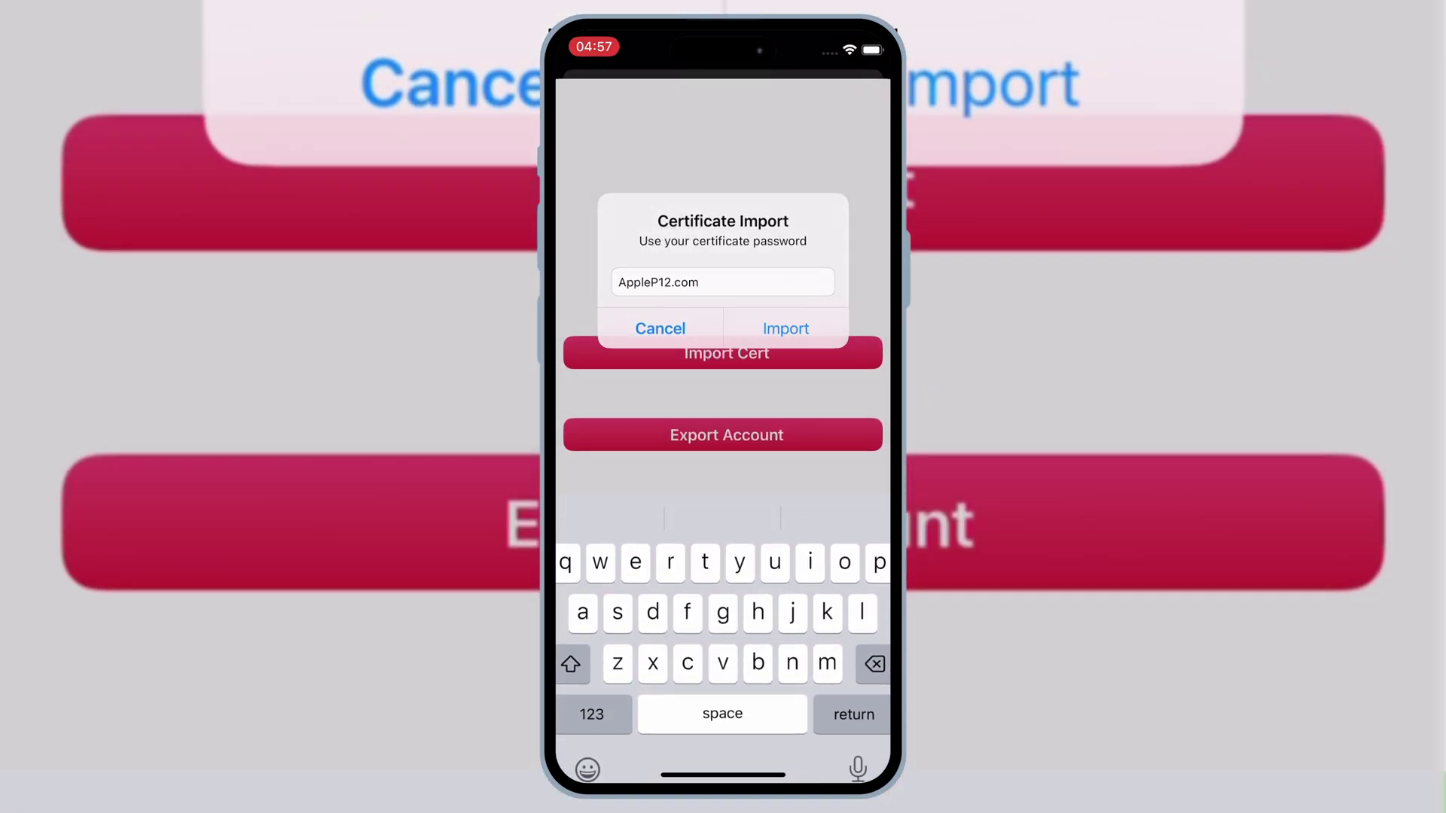
click(785, 328)
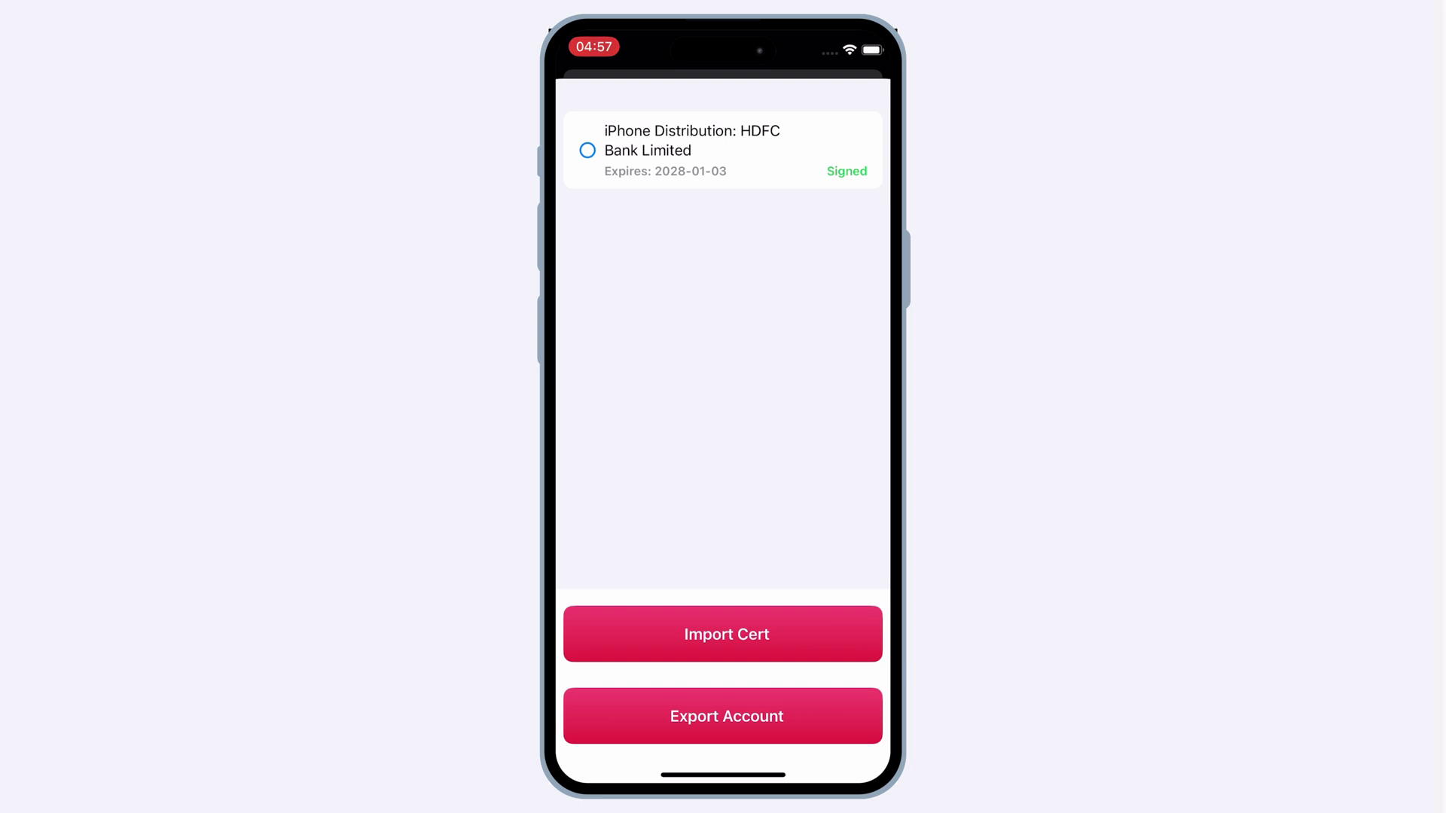
Select the HDFC certificate for signing and relaunch Scarlet
click(588, 151)
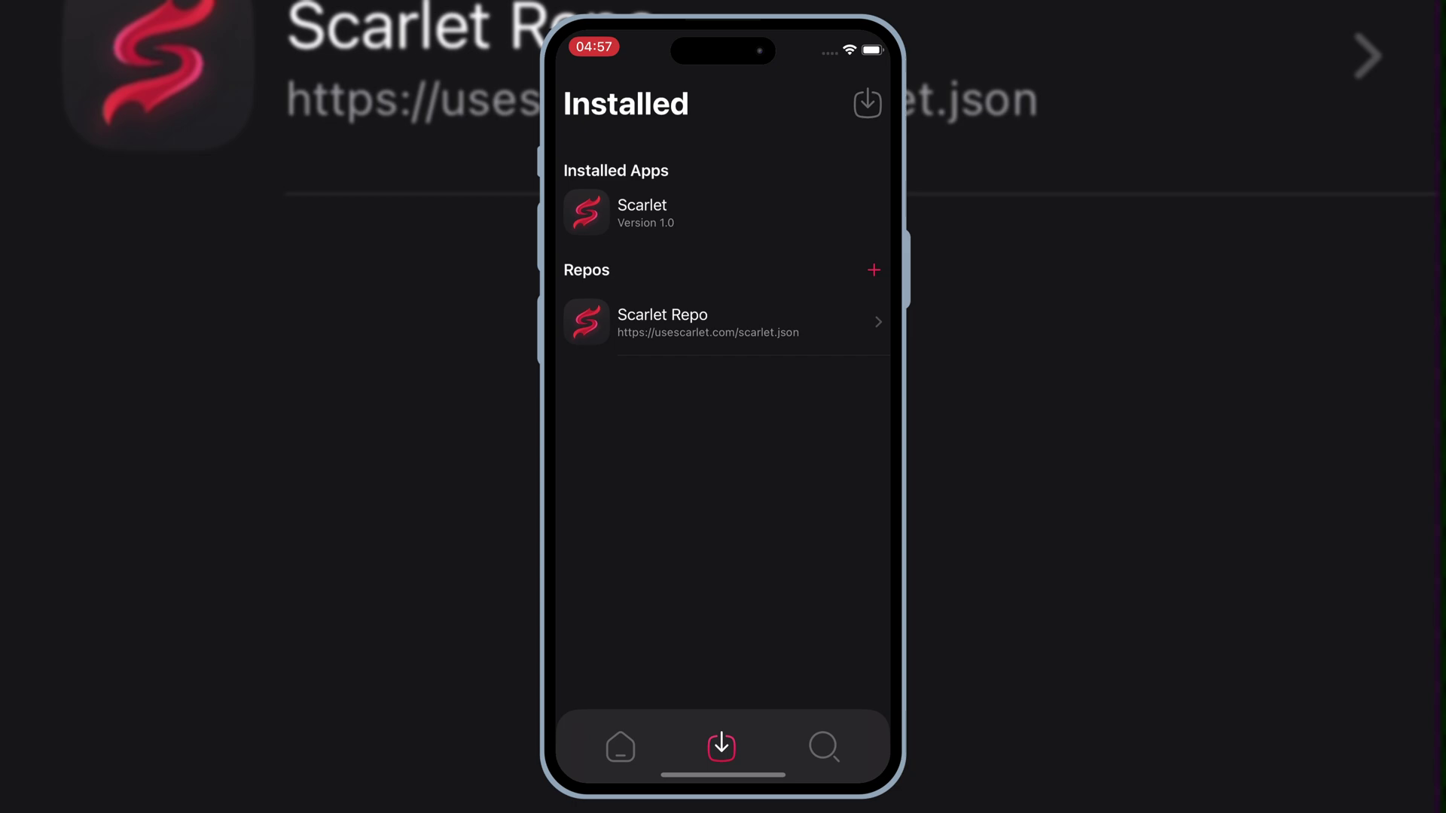
drag(721, 774, 721, 508)
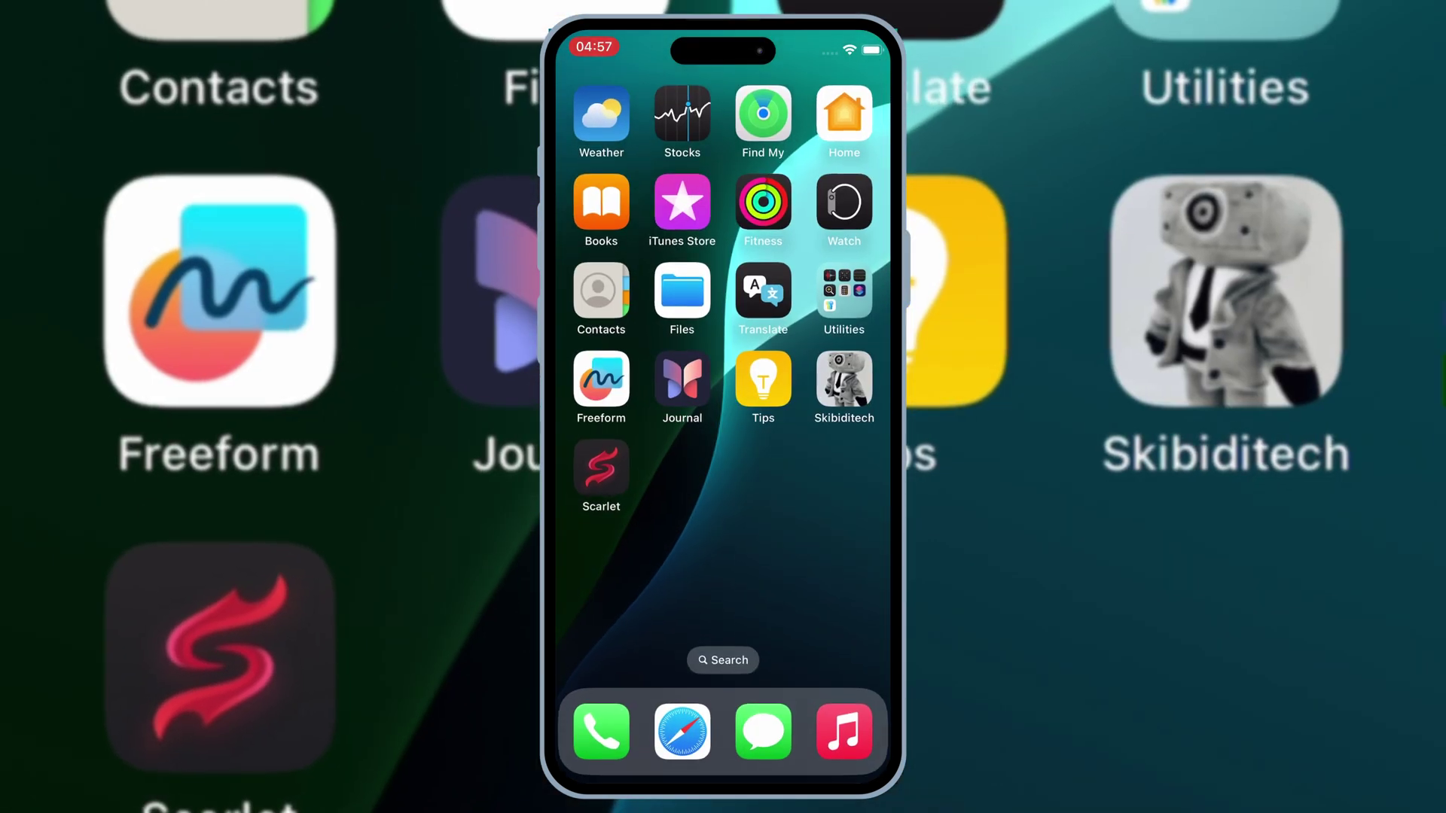
click(601, 467)
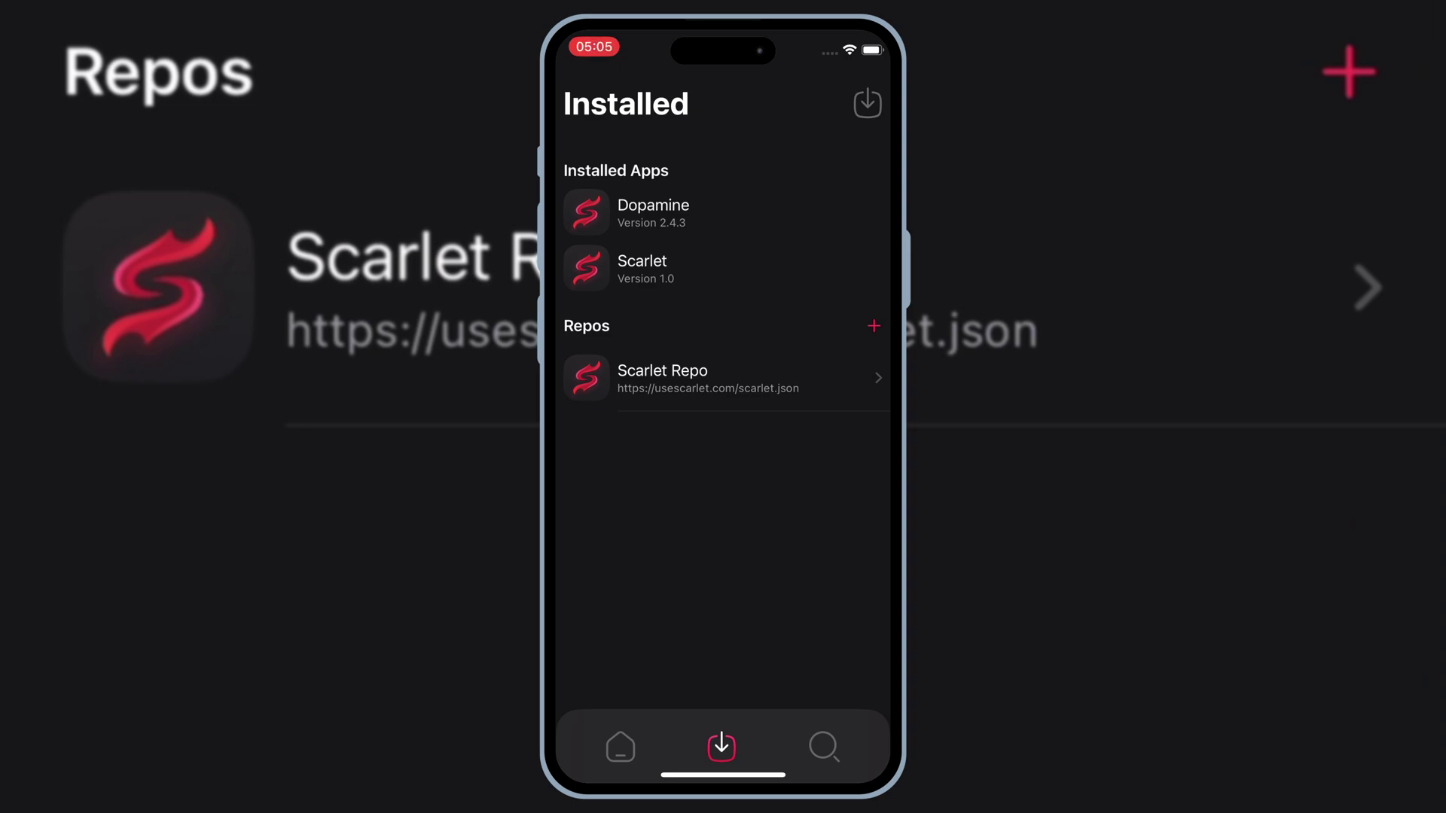
Sideload Play.ipa from Downloads, approve installing Play! and return home
click(868, 103)
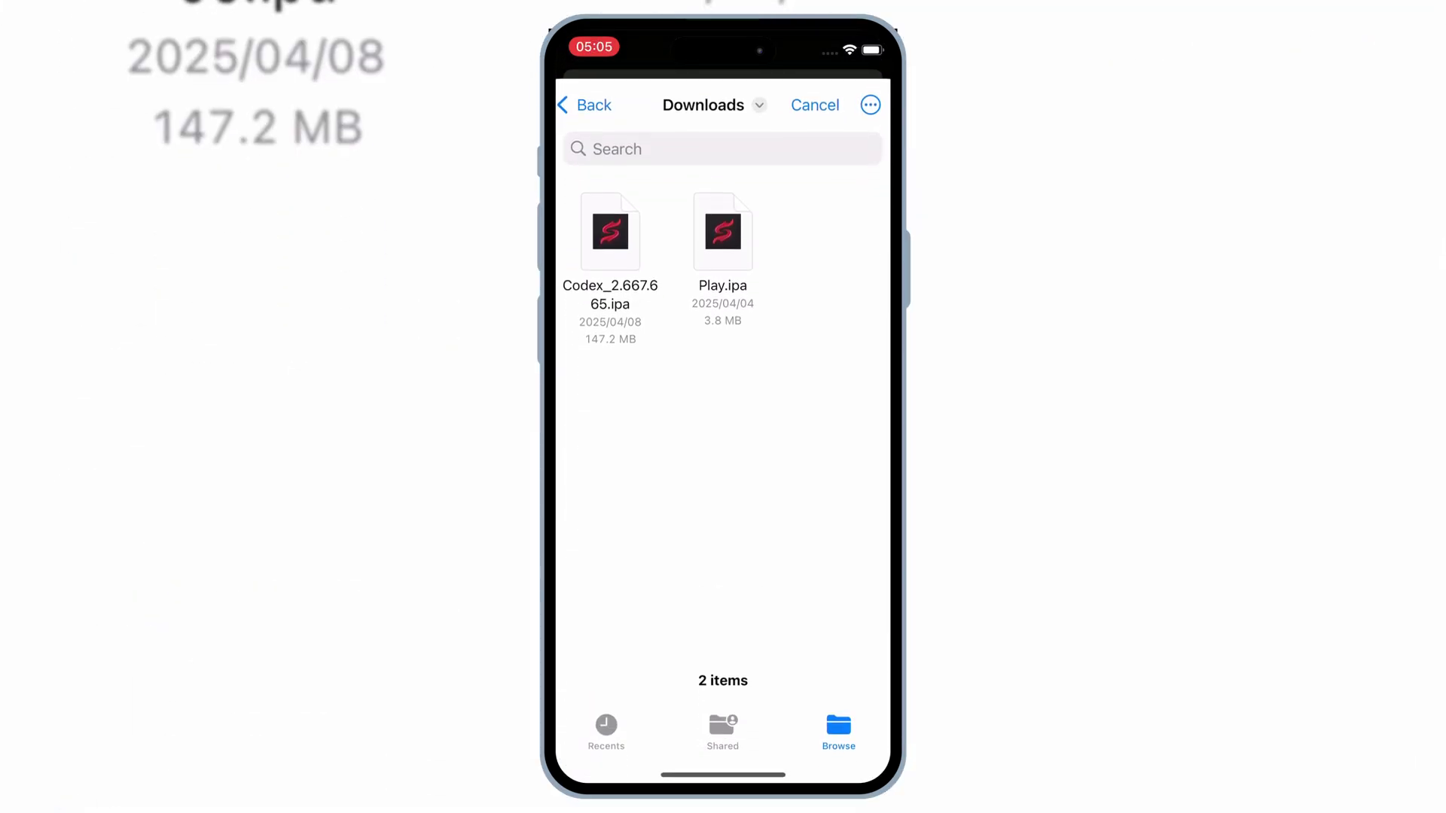
click(722, 237)
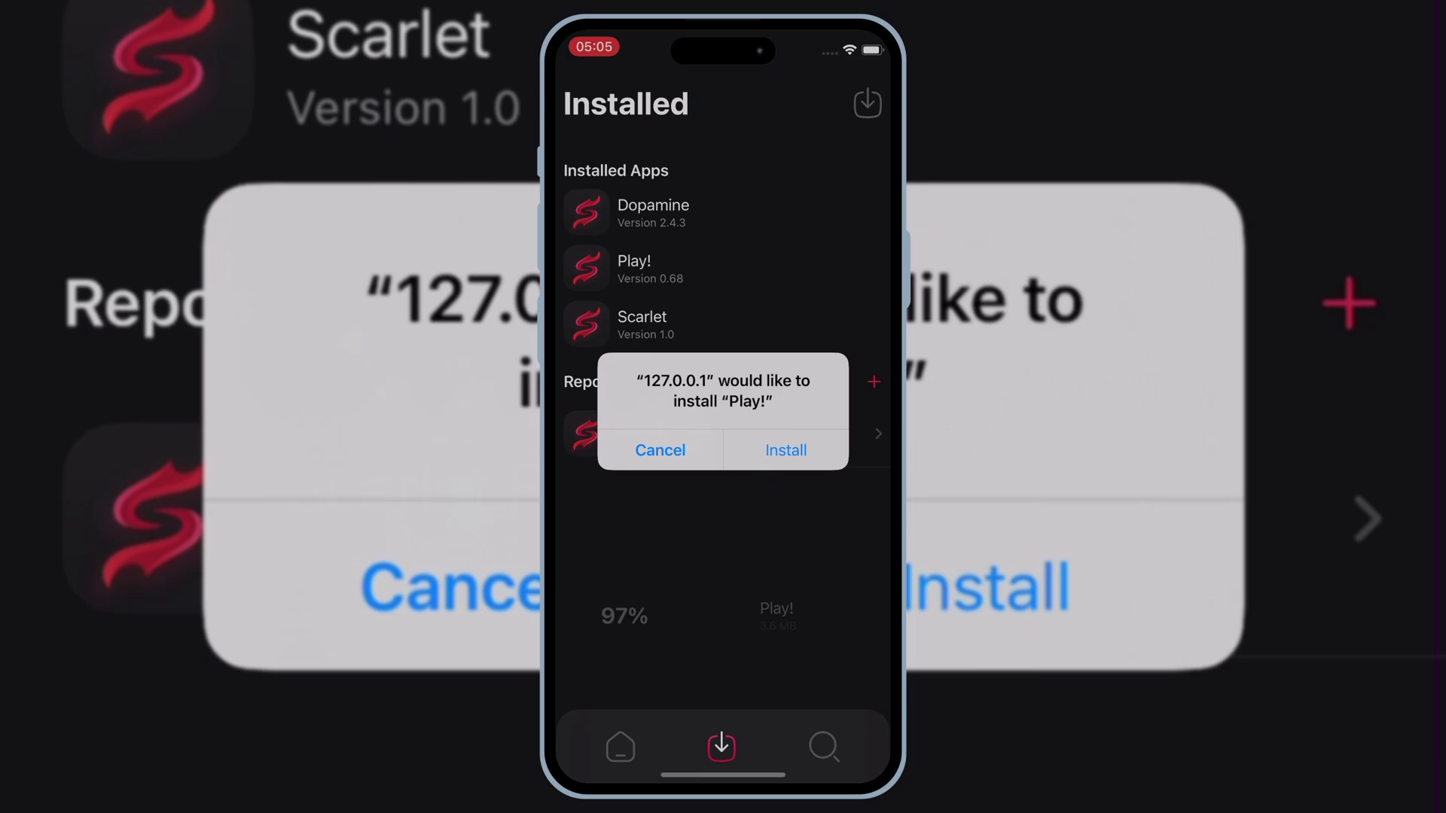
click(785, 449)
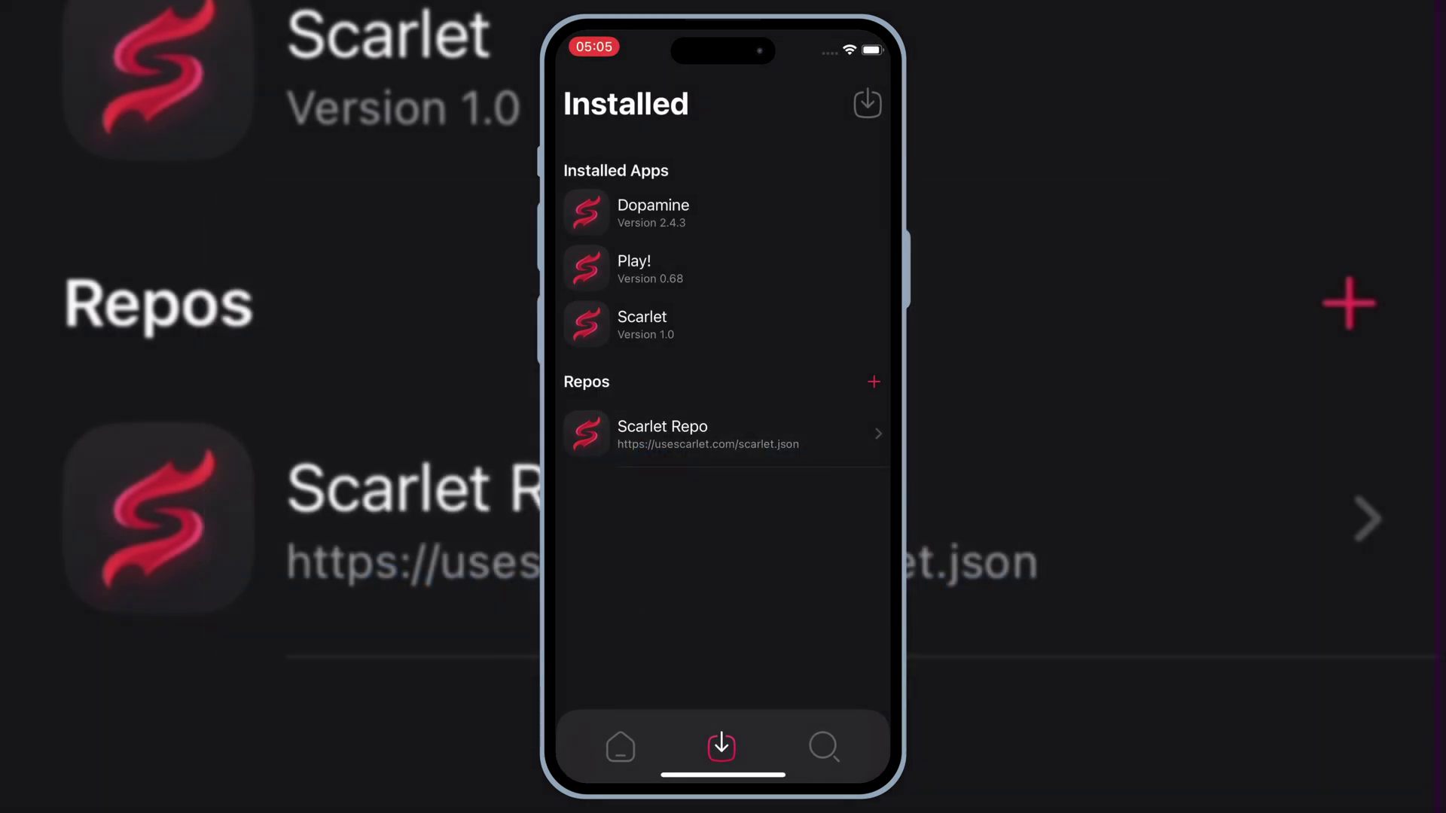
drag(723, 775, 723, 451)
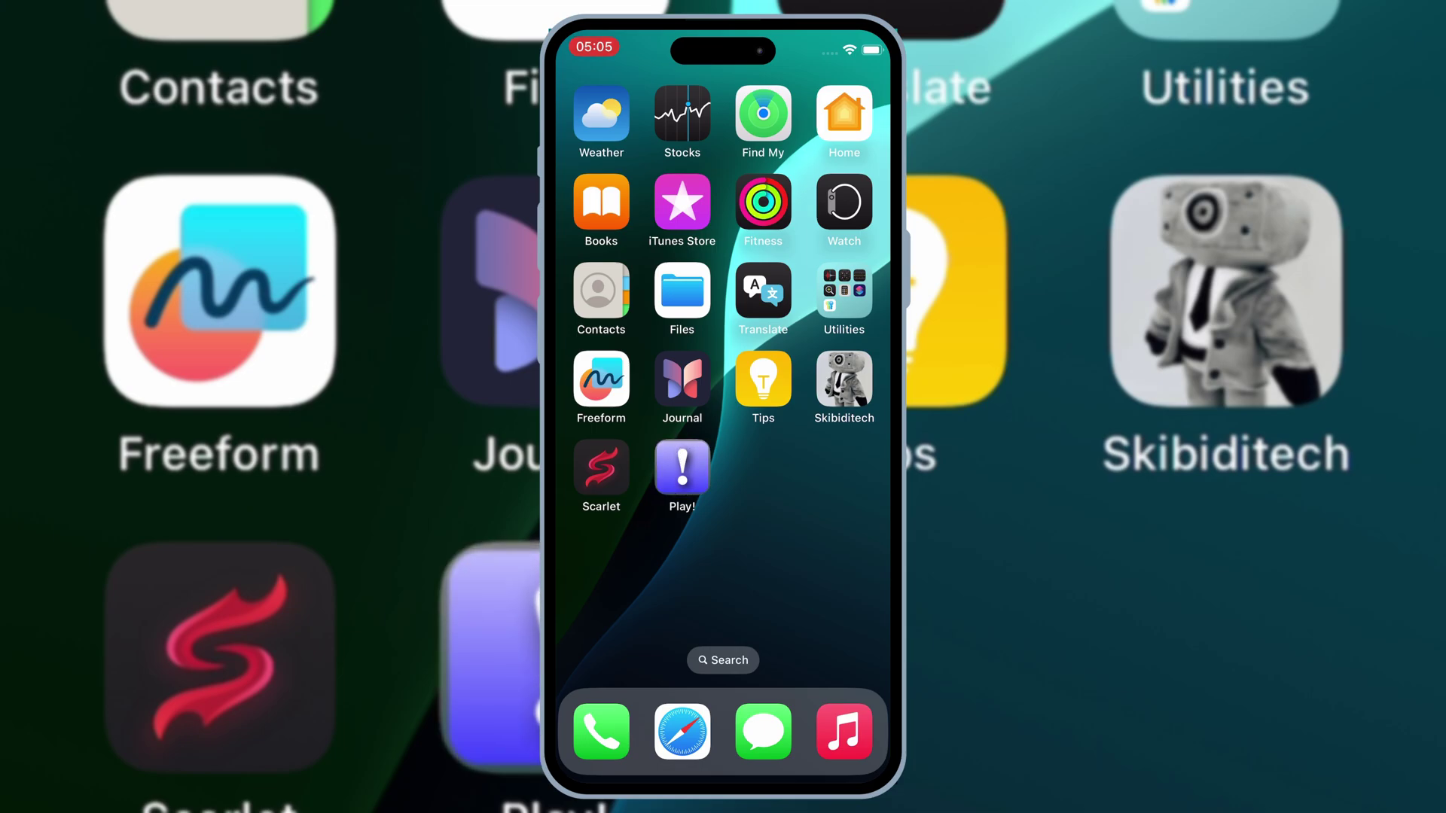
Launch the sideloaded Play! app from its home screen icon
click(682, 466)
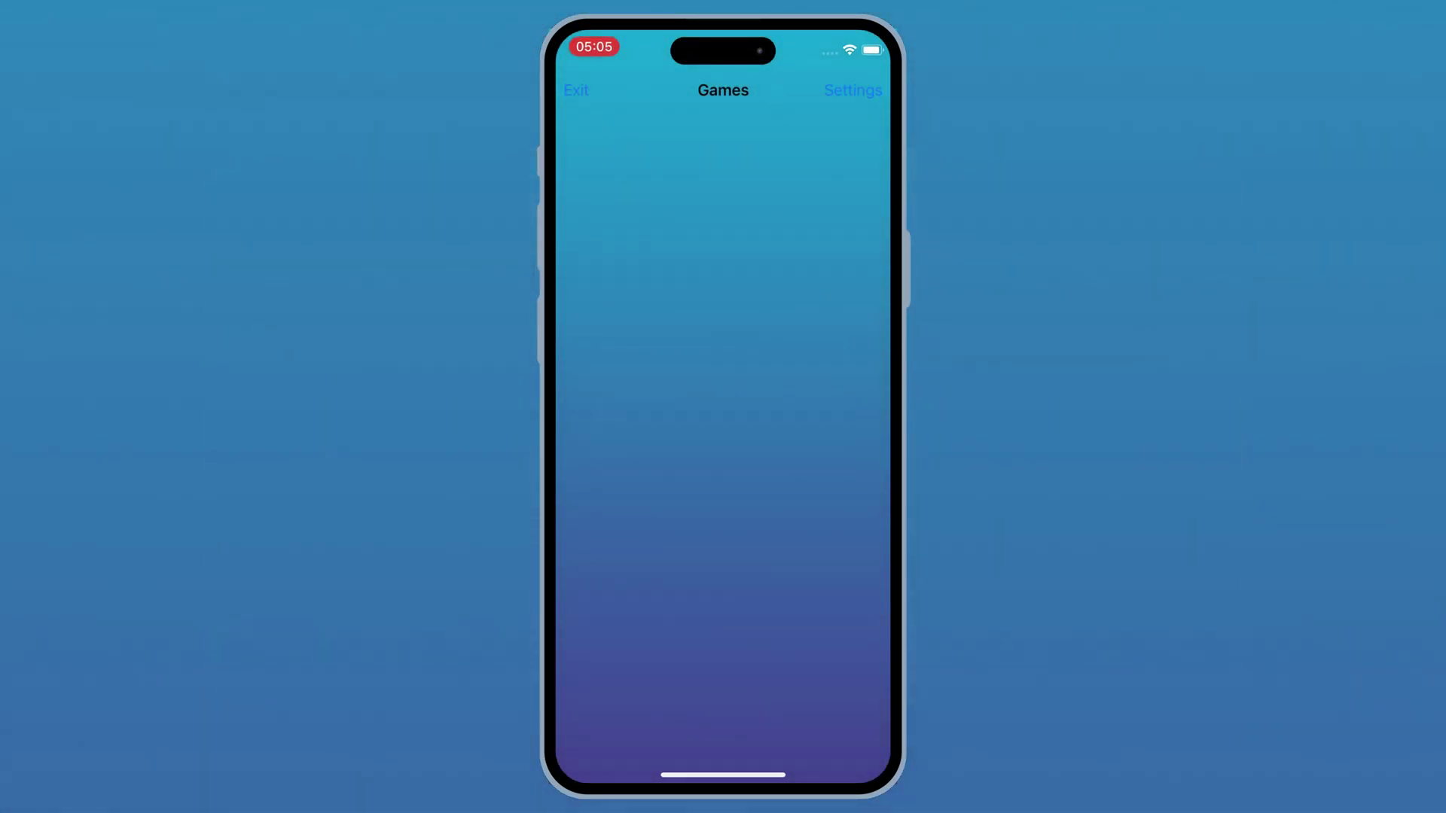